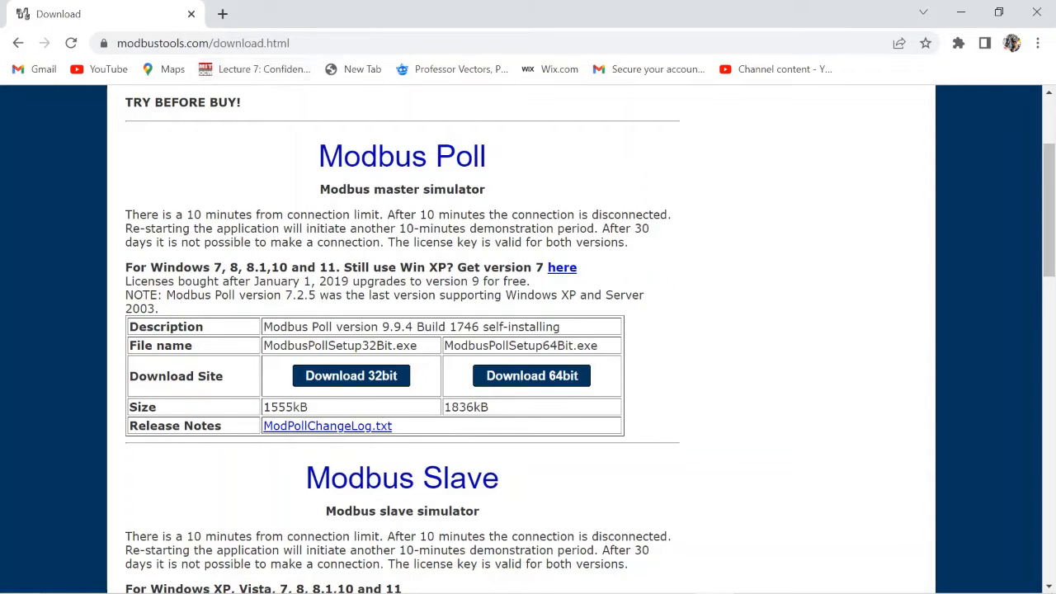
left_click_drag(1048, 204, 1047, 221)
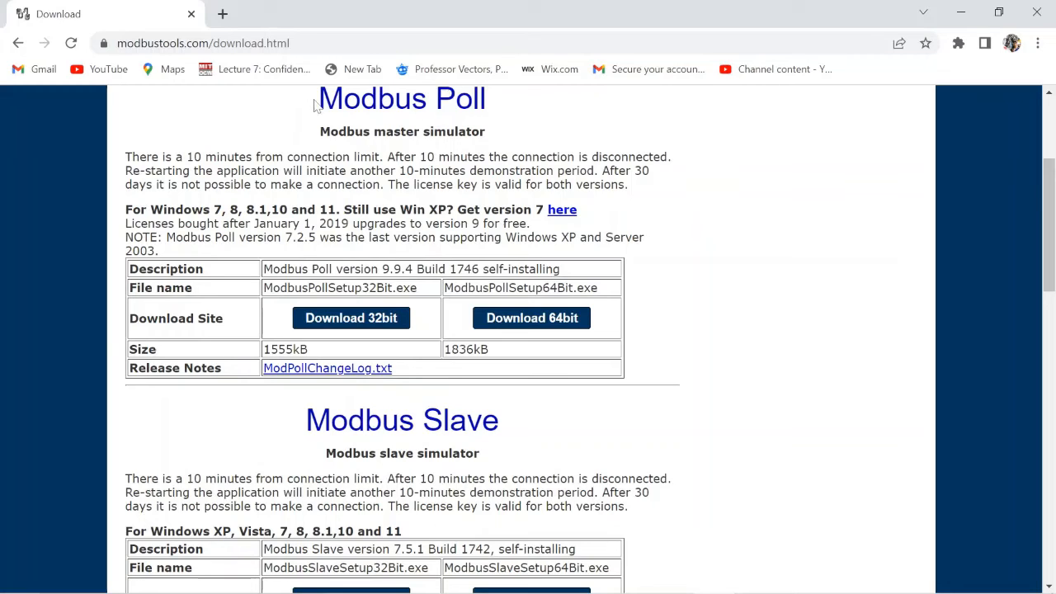
left_click_drag(318, 101, 497, 107)
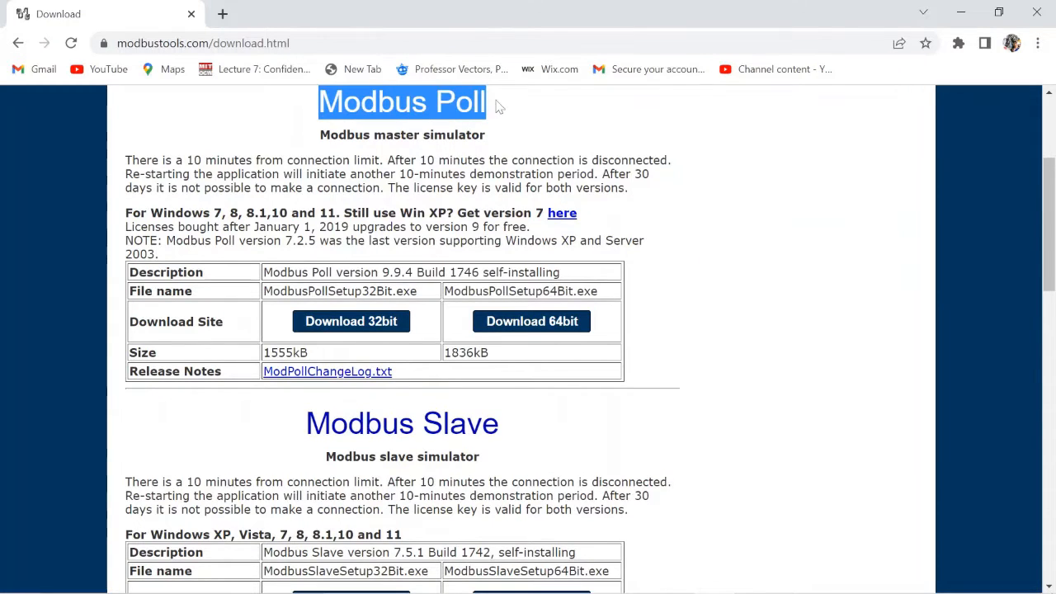
left_click_drag(306, 423, 505, 439)
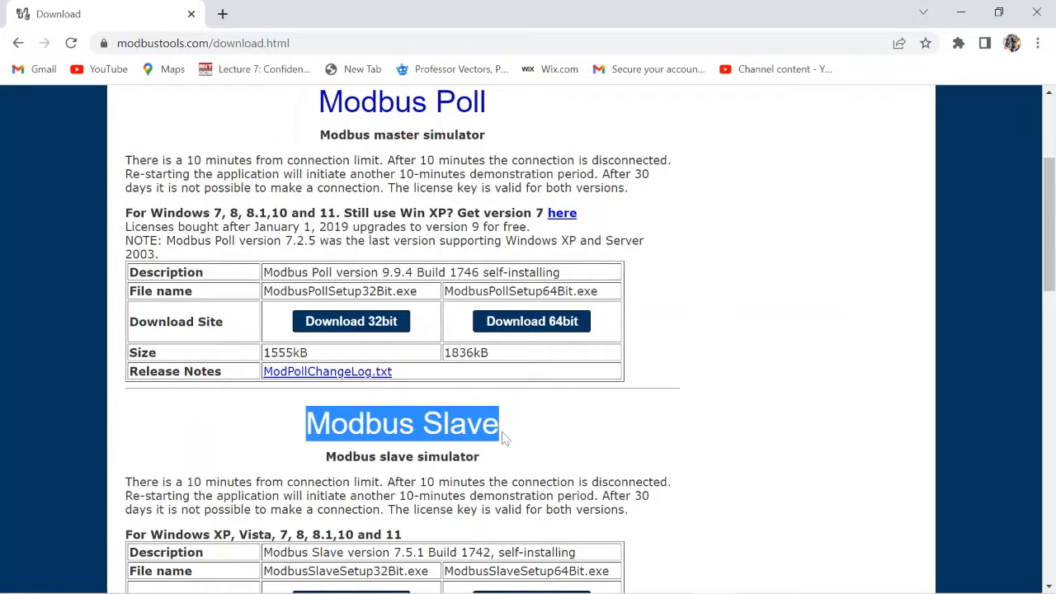
left_click(579, 427)
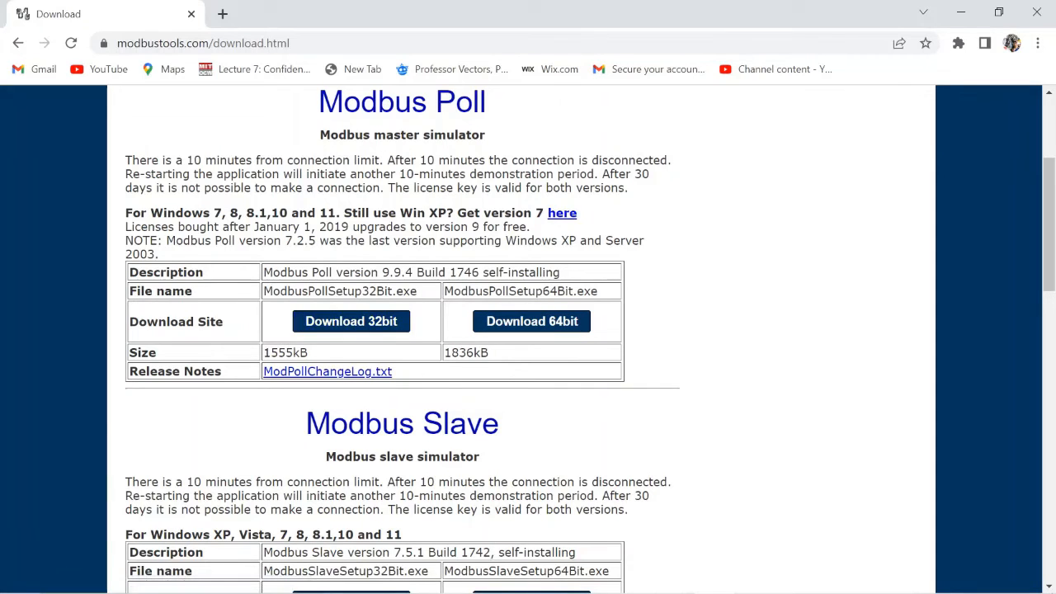
Step: Minimize Chrome and launch Modbus Poll from its desktop shortcut
left_click(970, 17)
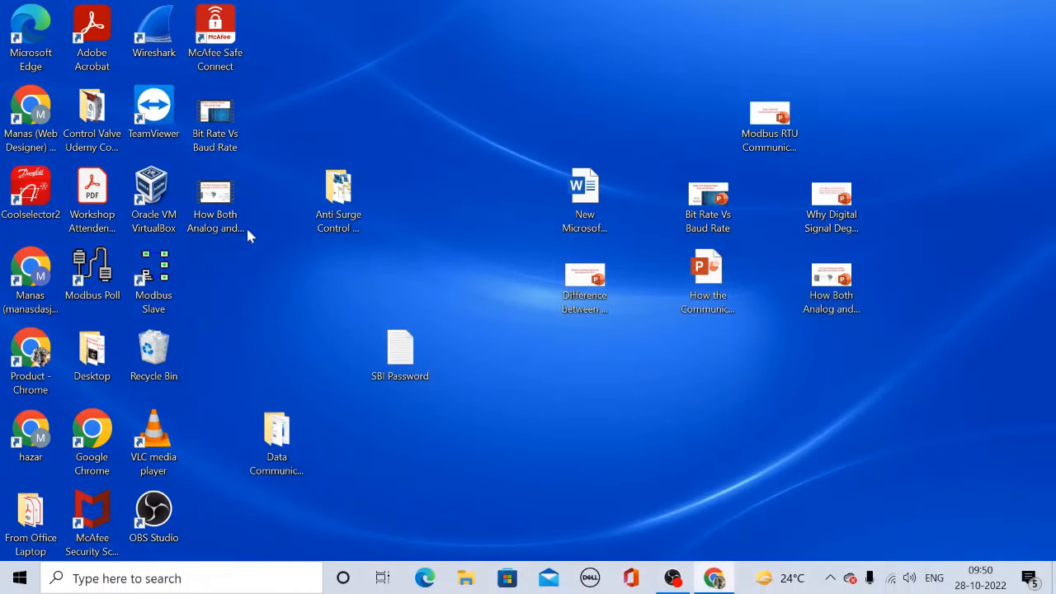
double_click(99, 295)
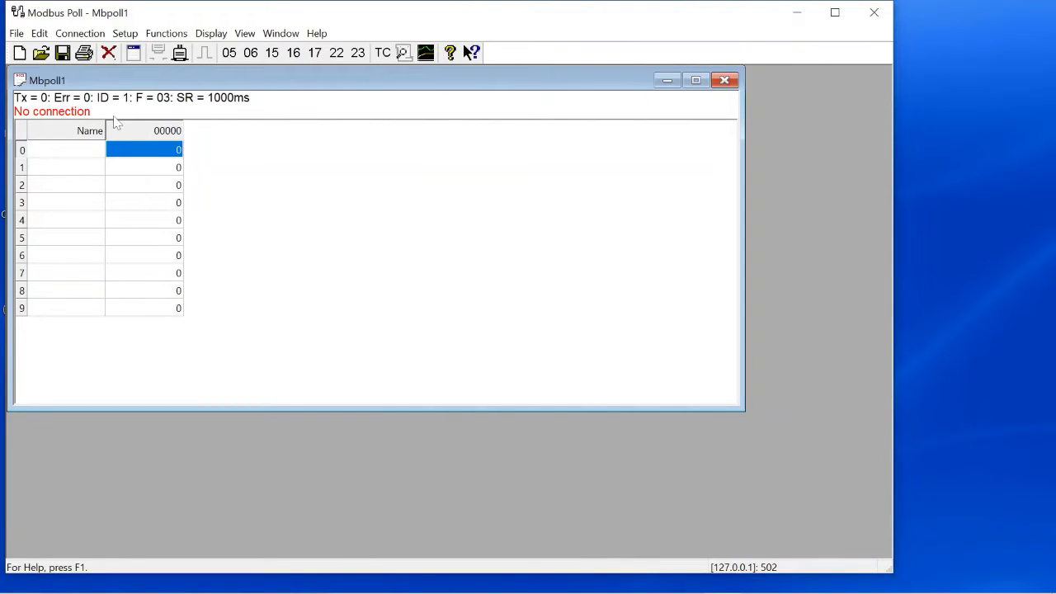
Step: Start Connection > Connect, choosing Register later and dismissing the registration reminder
left_click(81, 38)
left_click(95, 52)
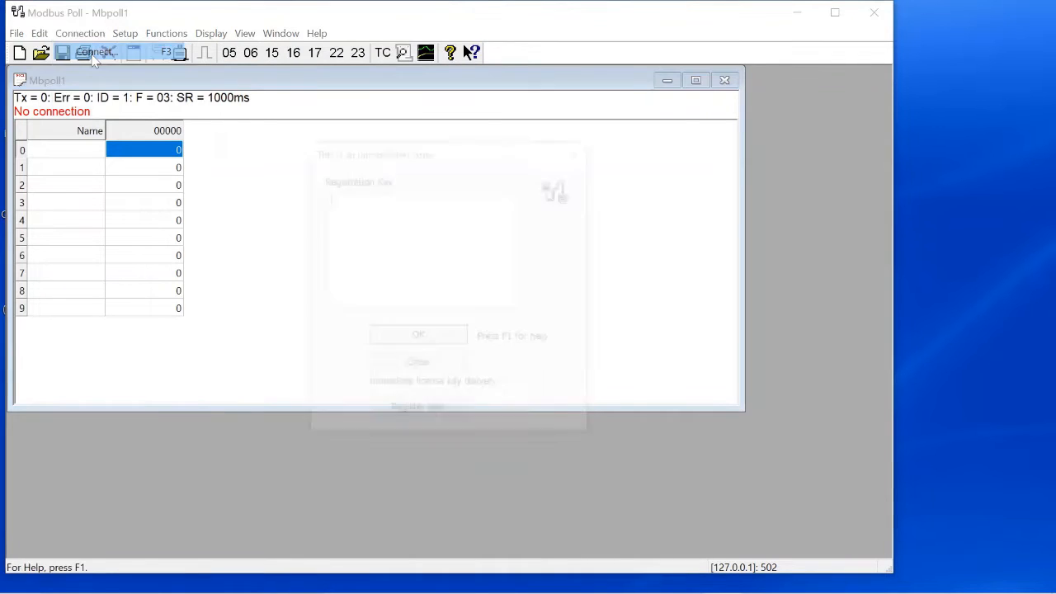
left_click(428, 416)
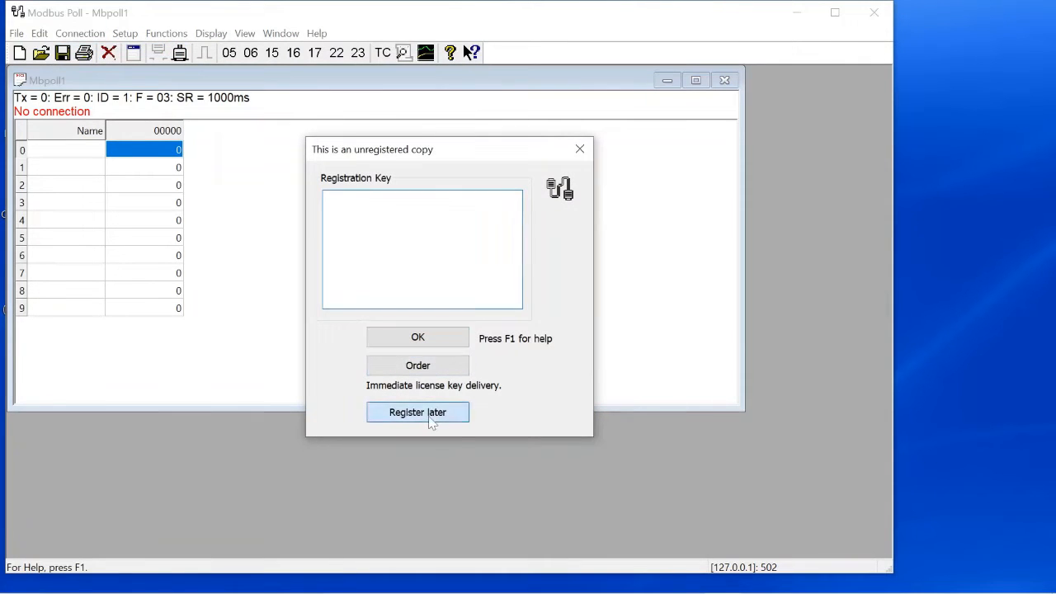
left_click(536, 333)
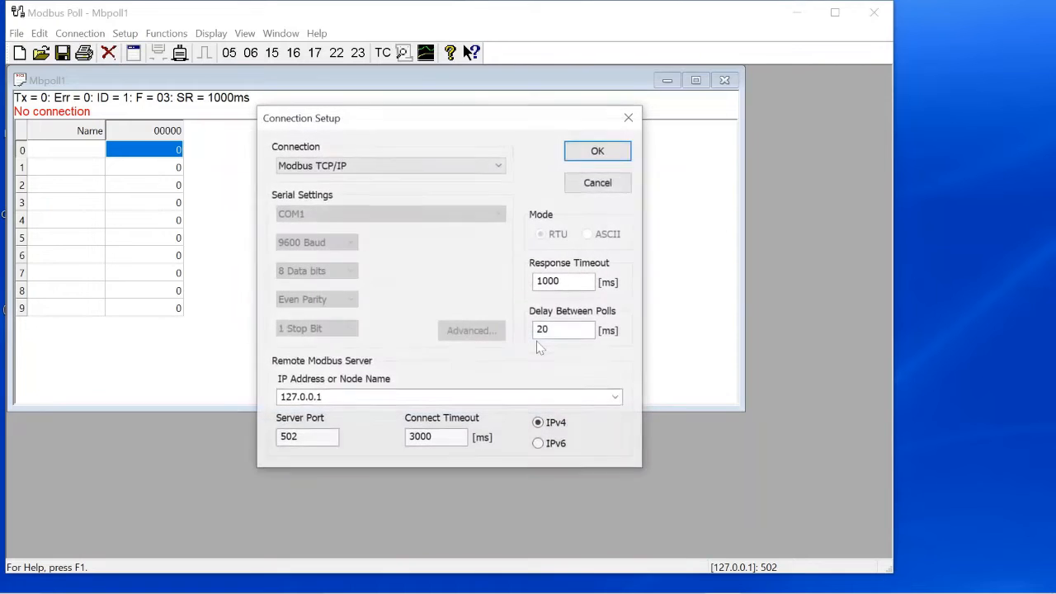
Step: Keep the connection type on Modbus TCP/IP at 127.0.0.1 port 502
left_click_drag(475, 122, 482, 94)
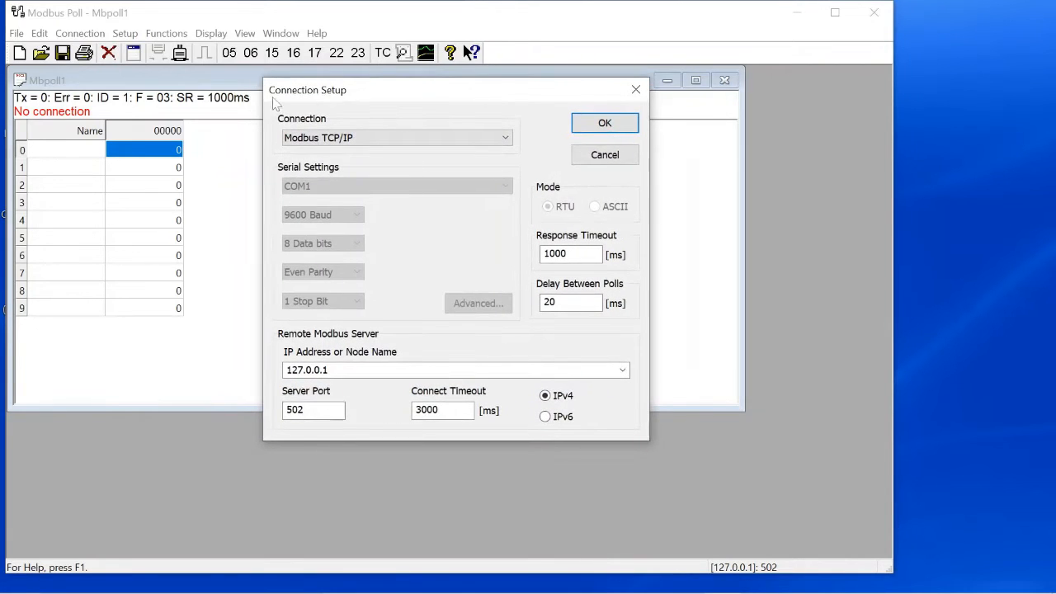
left_click(335, 139)
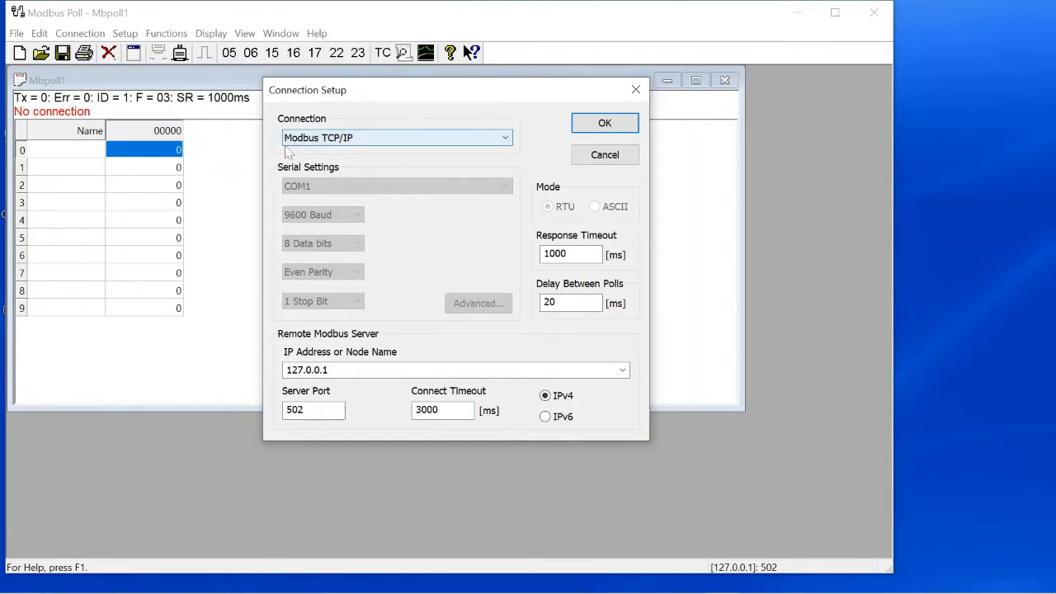
left_click(343, 142)
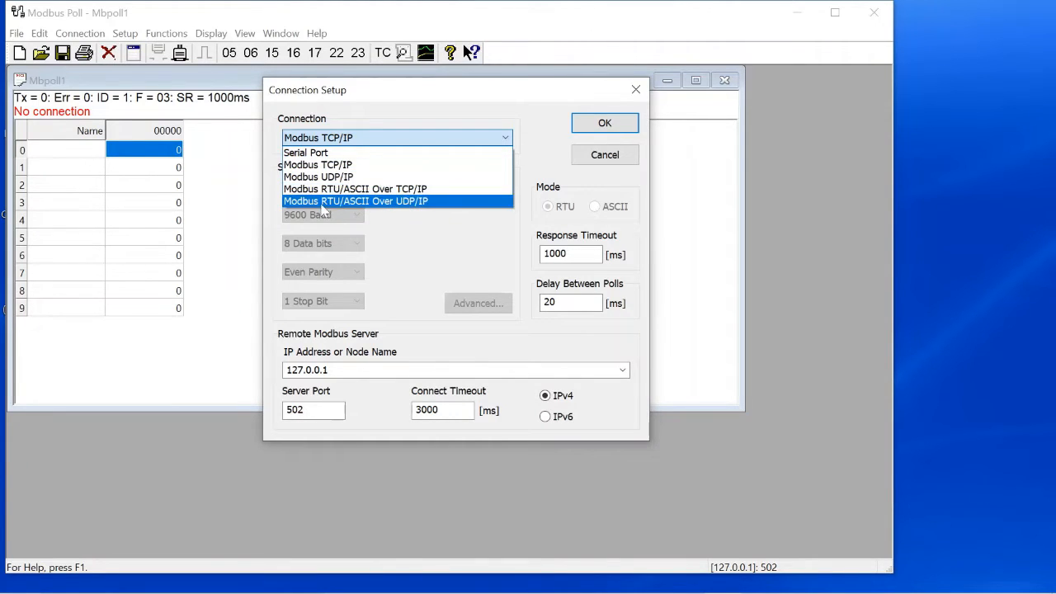
left_click(339, 165)
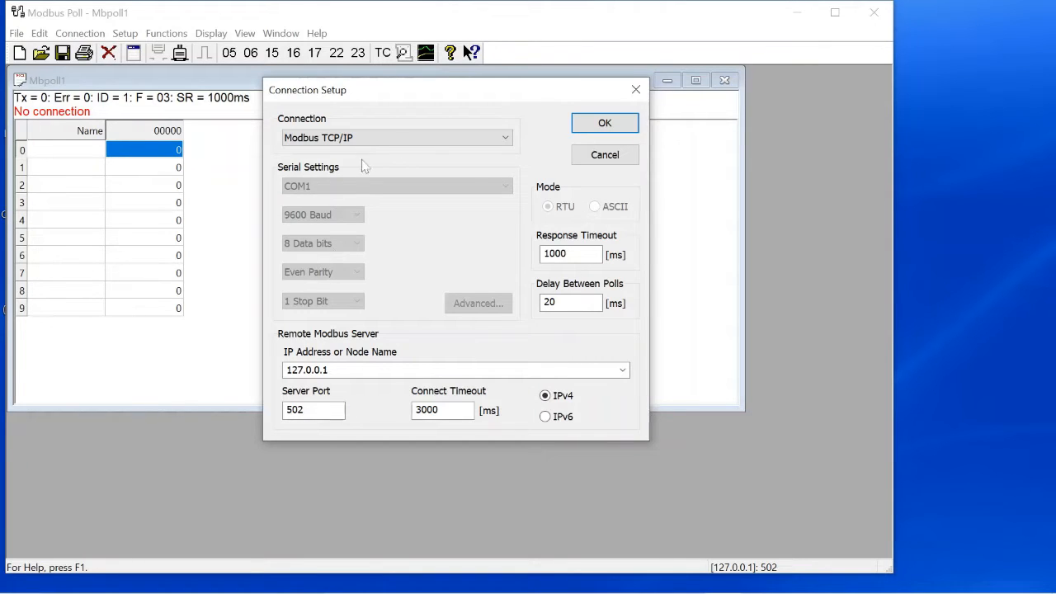
left_click(436, 138)
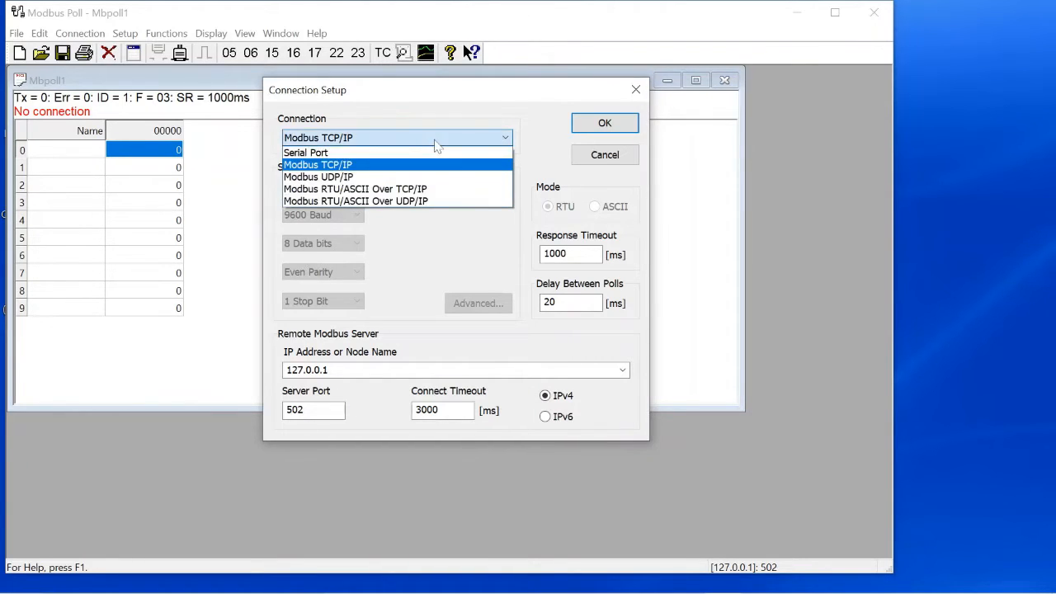
left_click(340, 153)
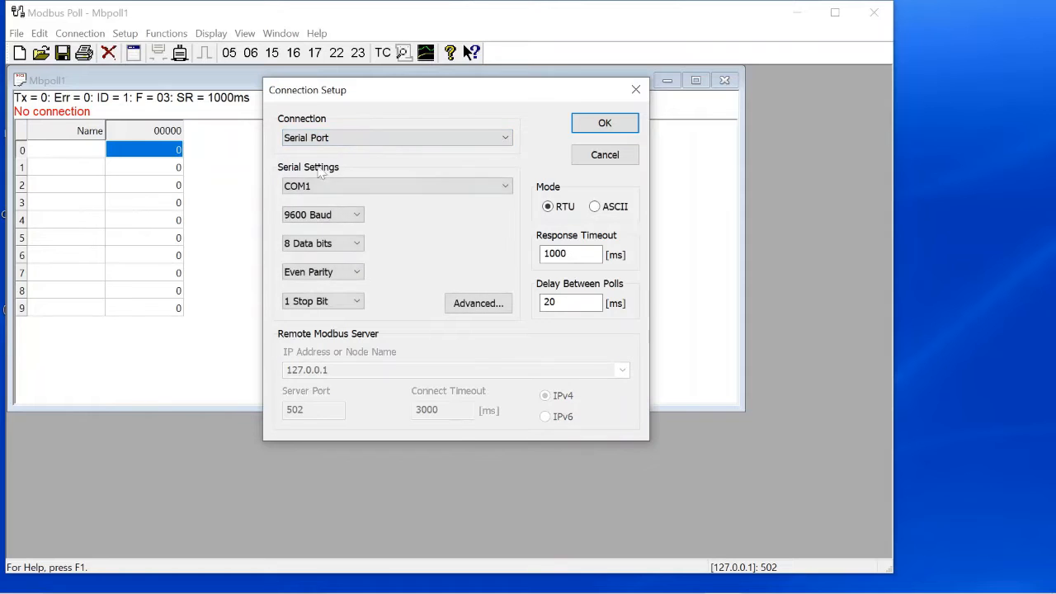
left_click(370, 188)
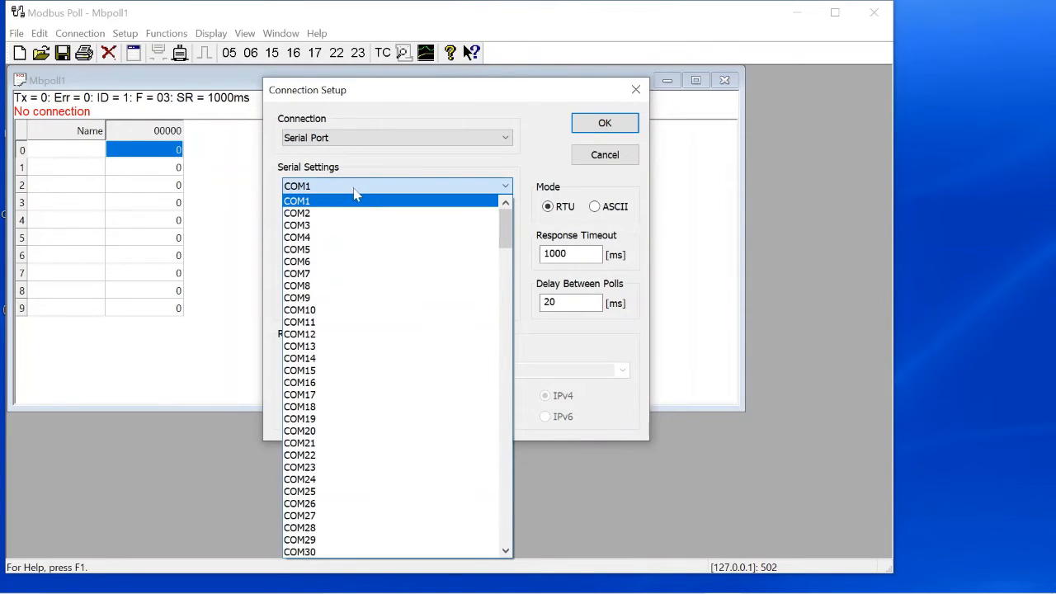
left_click(356, 201)
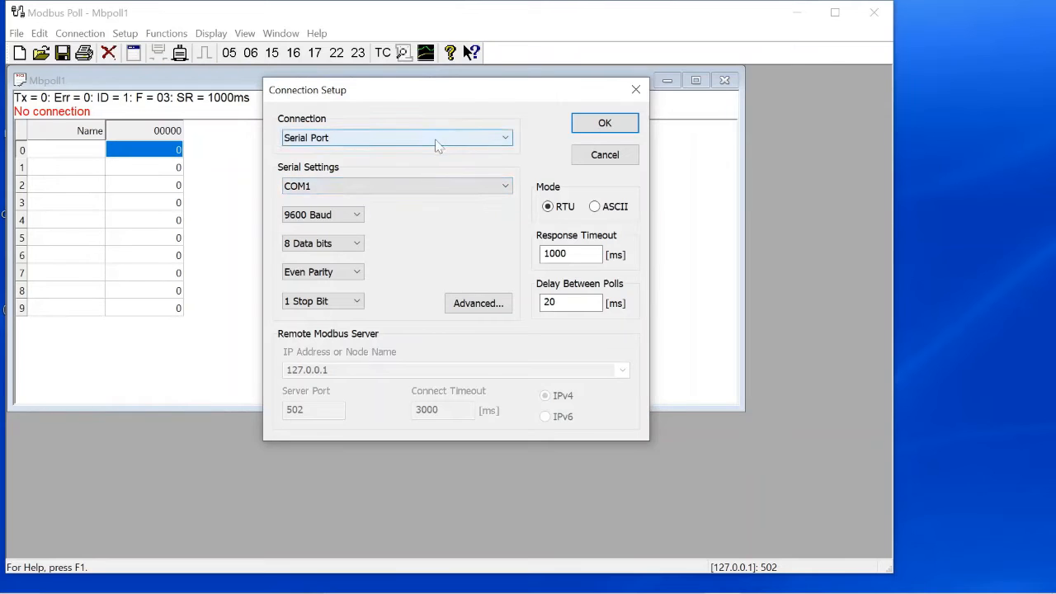
left_click(437, 140)
left_click(333, 165)
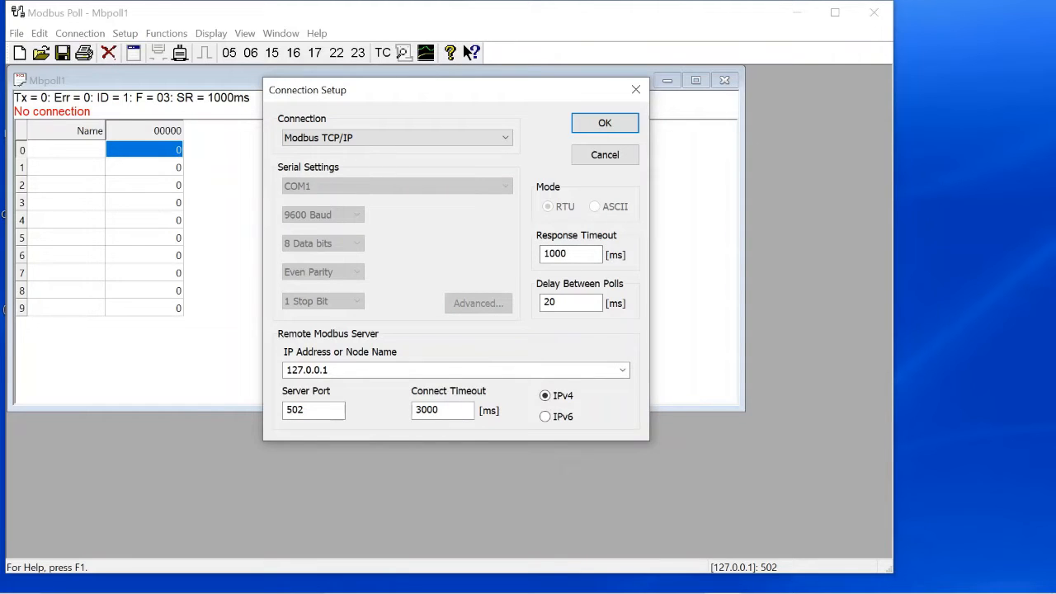
Step: Set Response Timeout to 2000 ms and Delay Between Polls to 30 ms, then apply the settings
left_click_drag(568, 253, 540, 253)
left_click(546, 253)
key("BackSpace")
type("2")
left_click(545, 302)
key("BackSpace")
type("1")
key("BackSpace")
type("3")
key("shift+Left")
key("shift+Left")
key("End")
left_click(591, 129)
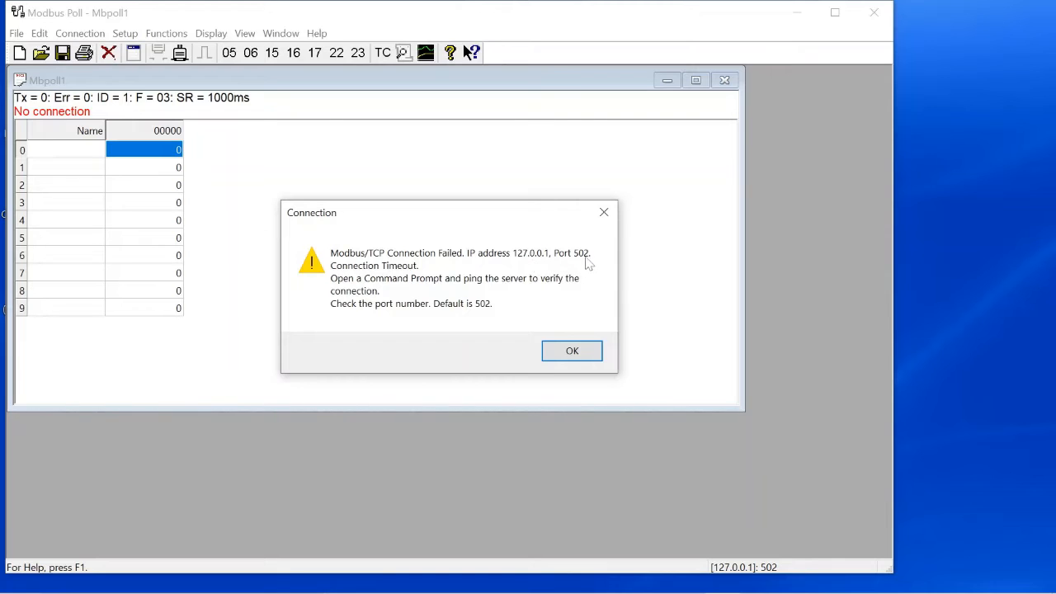
left_click(566, 364)
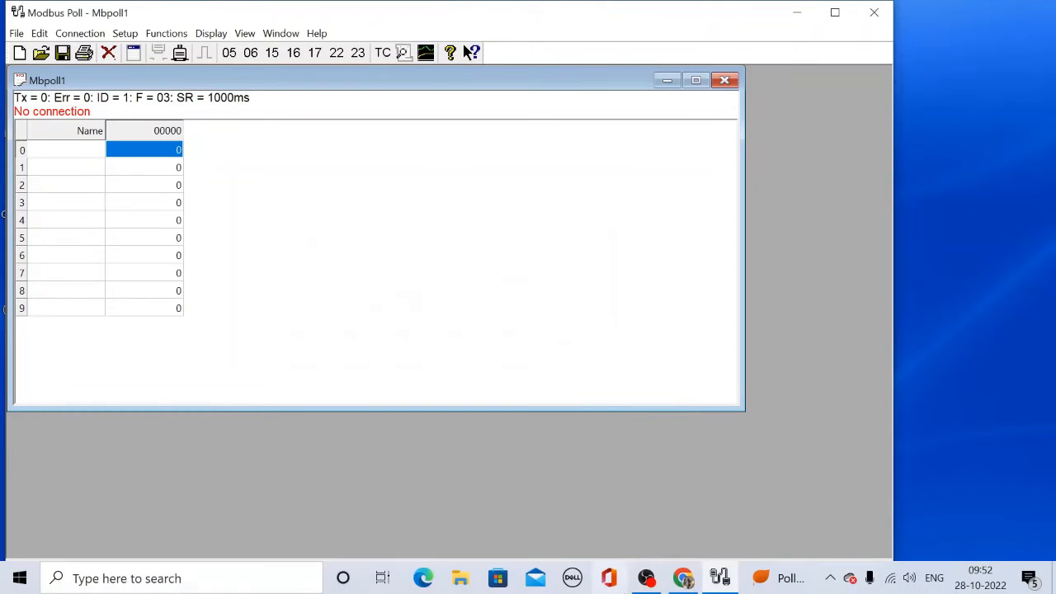
Step: Review the Modbus Slave download section in Chrome, then minimize Chrome and Modbus Poll
left_click(683, 579)
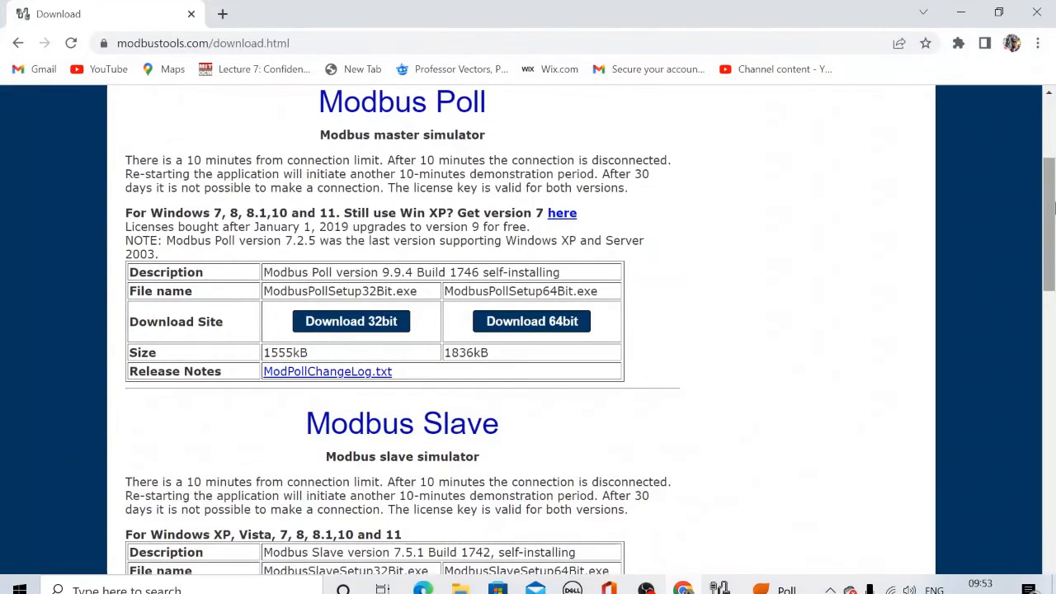
left_click_drag(1049, 211, 1054, 284)
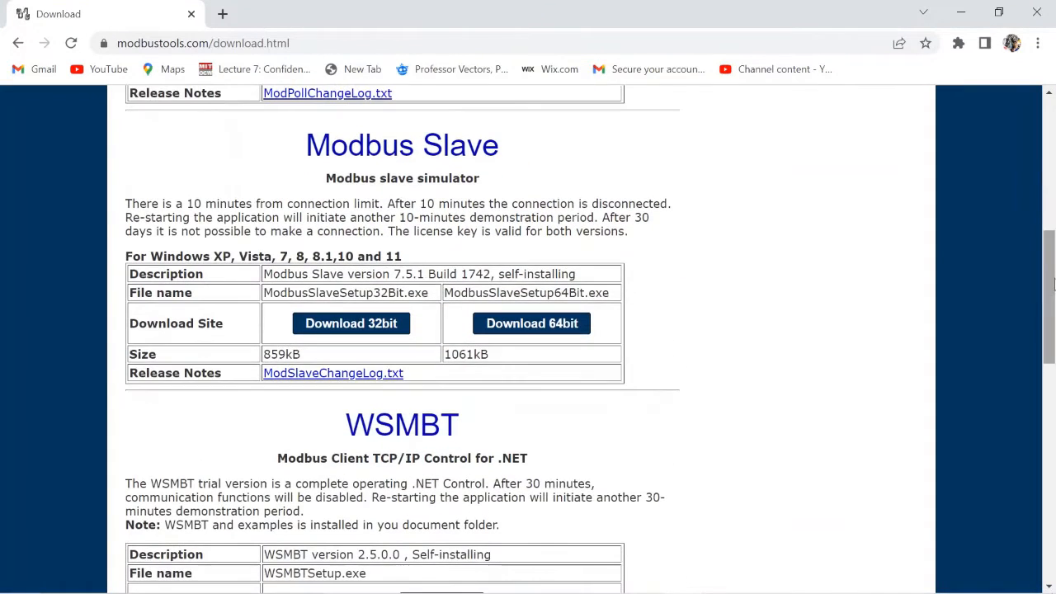
left_click(962, 13)
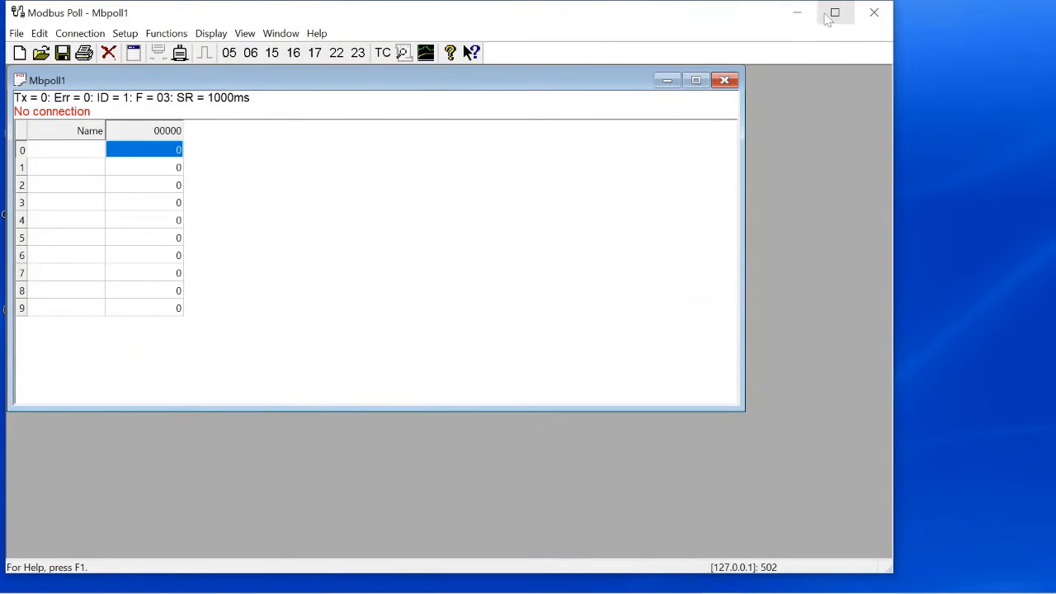
left_click(796, 13)
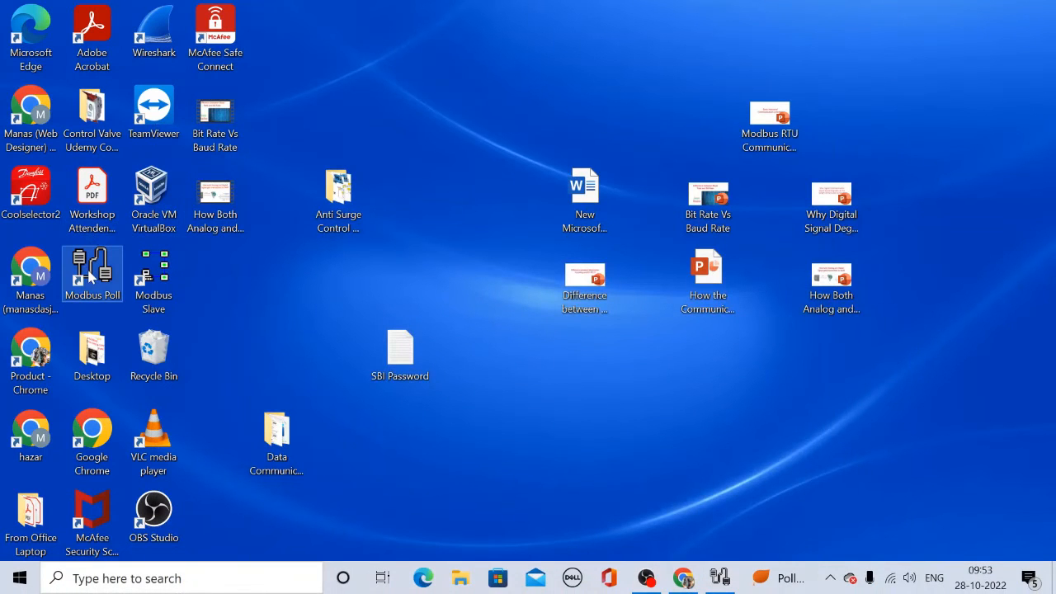
Step: Launch Modbus Slave and reach its Connection Setup, deferring registration
double_click(155, 279)
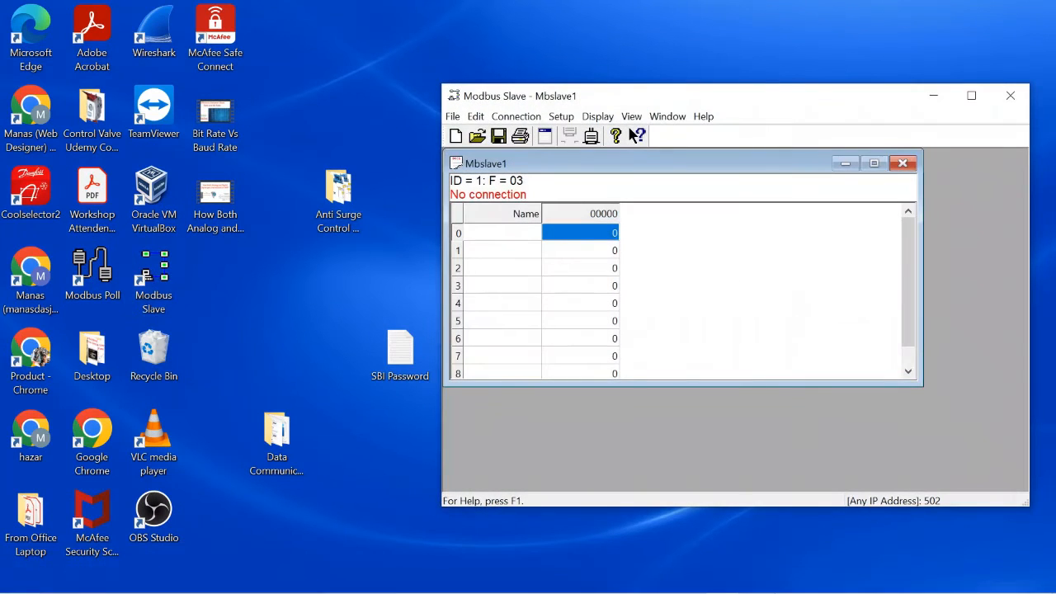
left_click(689, 580)
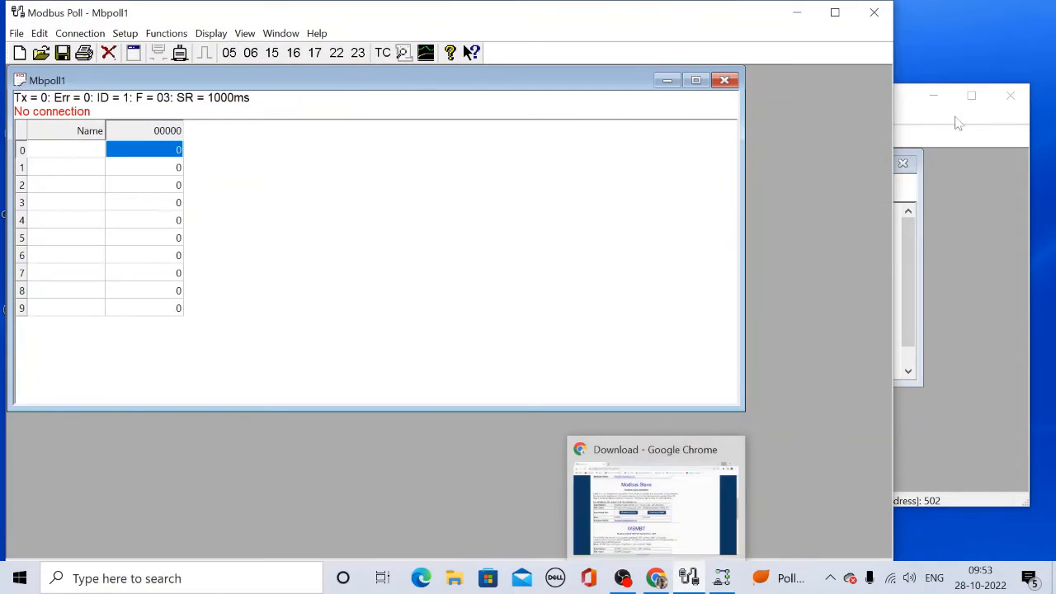
left_click(975, 125)
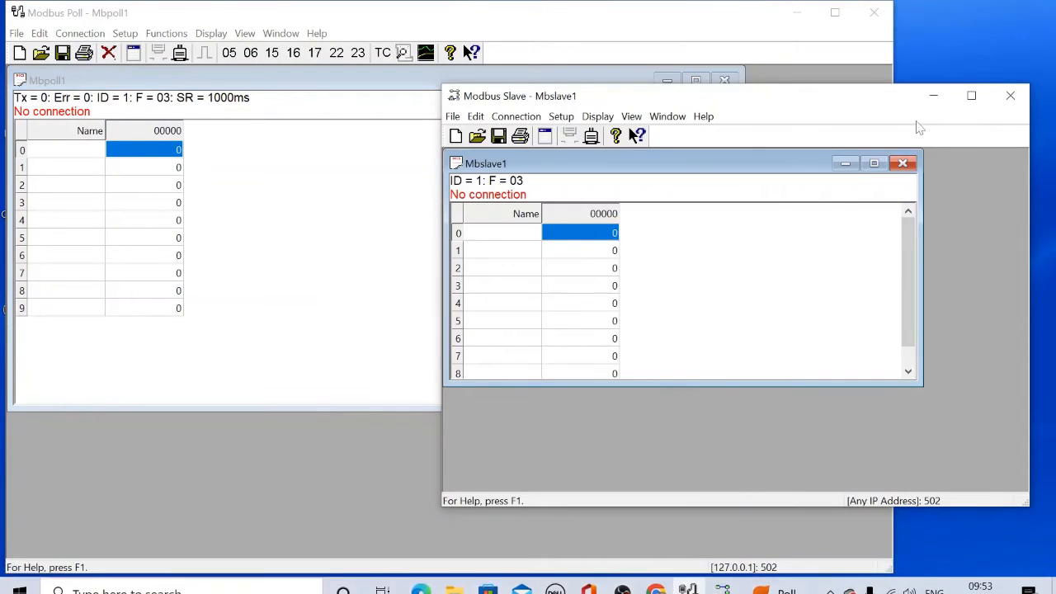
left_click(515, 117)
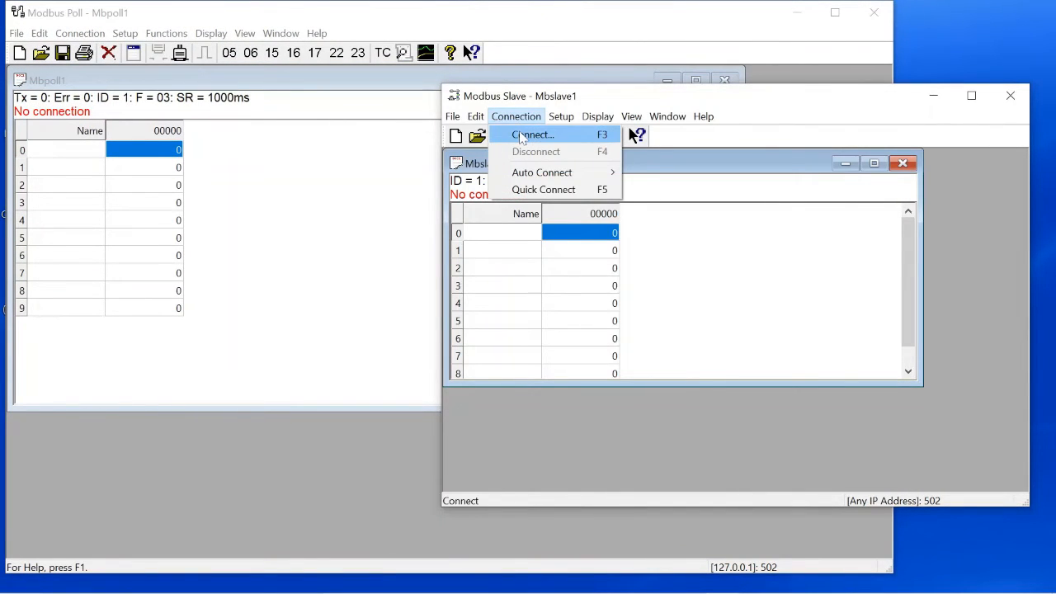
left_click(521, 133)
left_click(710, 420)
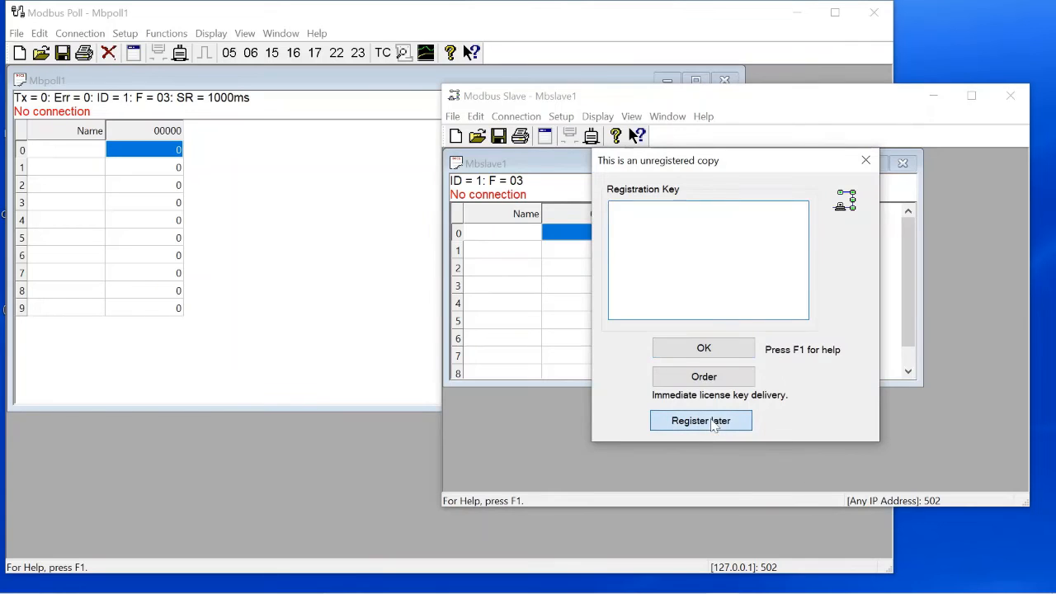
left_click(823, 339)
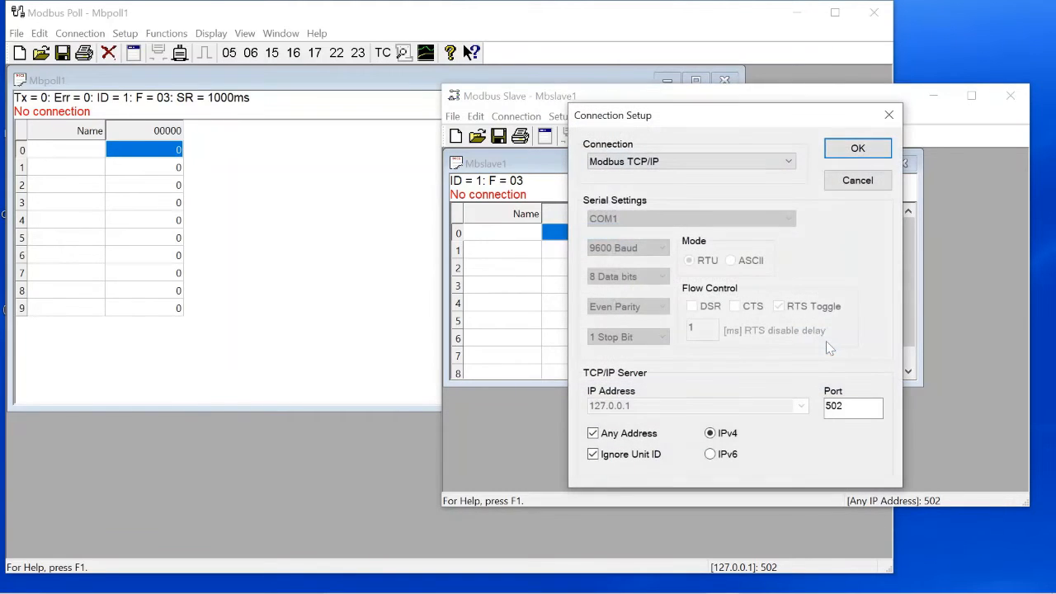
Step: Confirm Modbus TCP/IP on port 502 for any address as the slave's connection
left_click(665, 170)
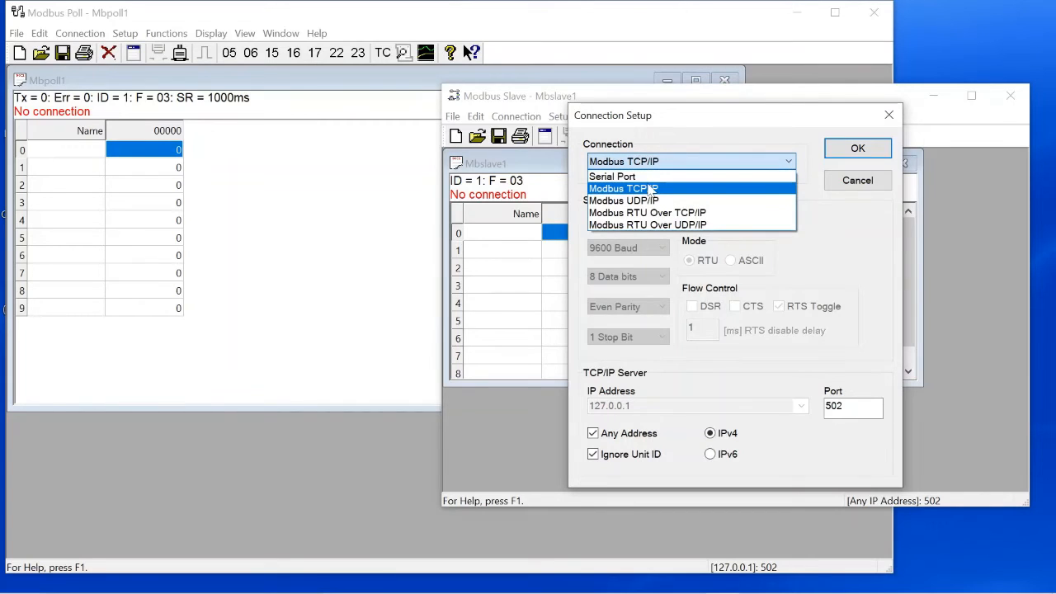
left_click(650, 189)
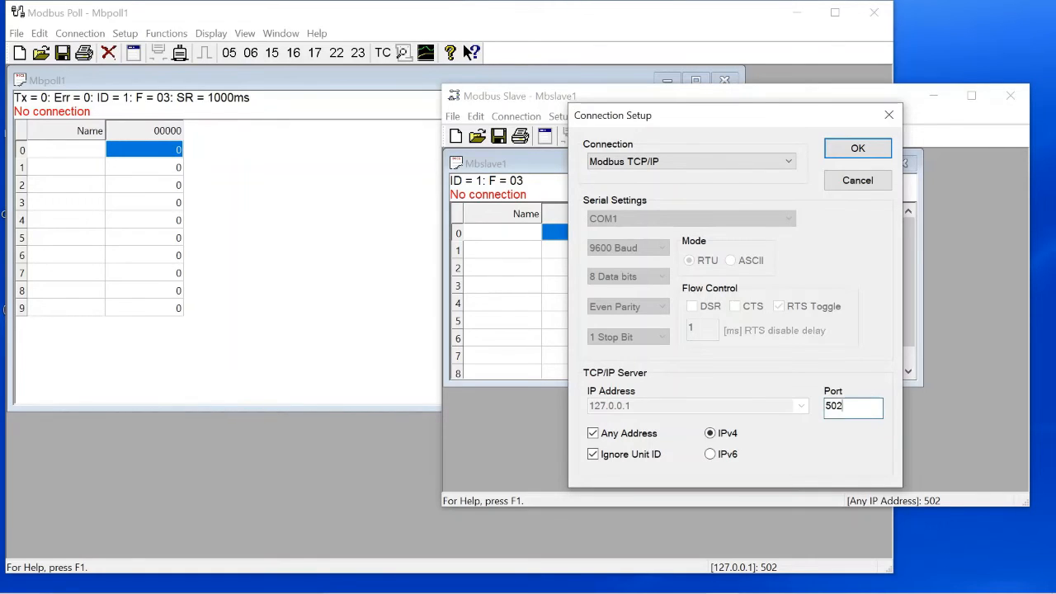
double_click(835, 406)
left_click(829, 150)
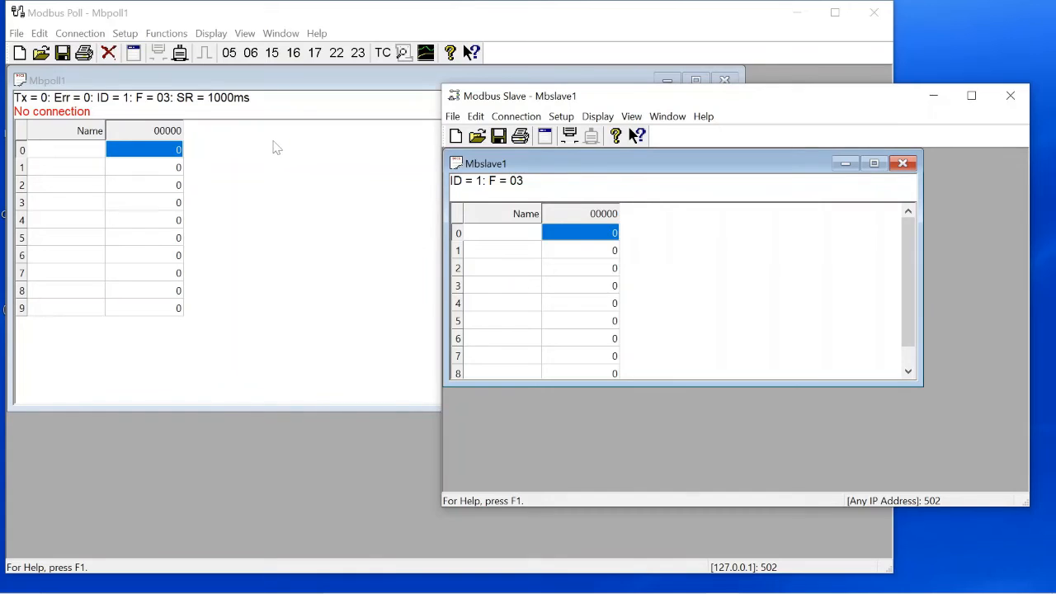
left_click(76, 33)
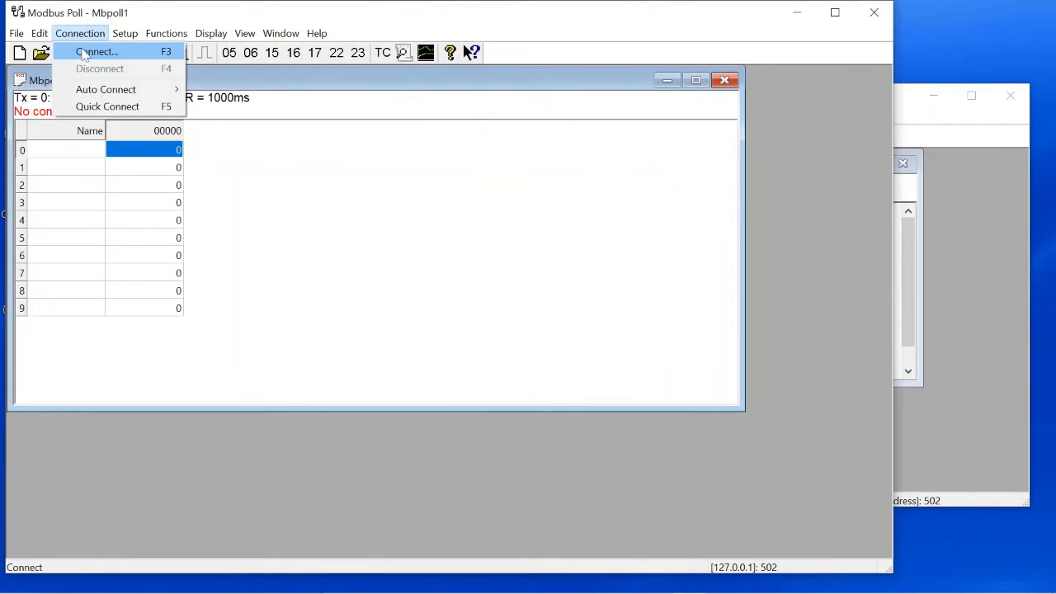
Step: Connect Modbus Poll to 127.0.0.1 port 502 over Modbus TCP/IP, skipping registration prompts
left_click(84, 52)
left_click(418, 412)
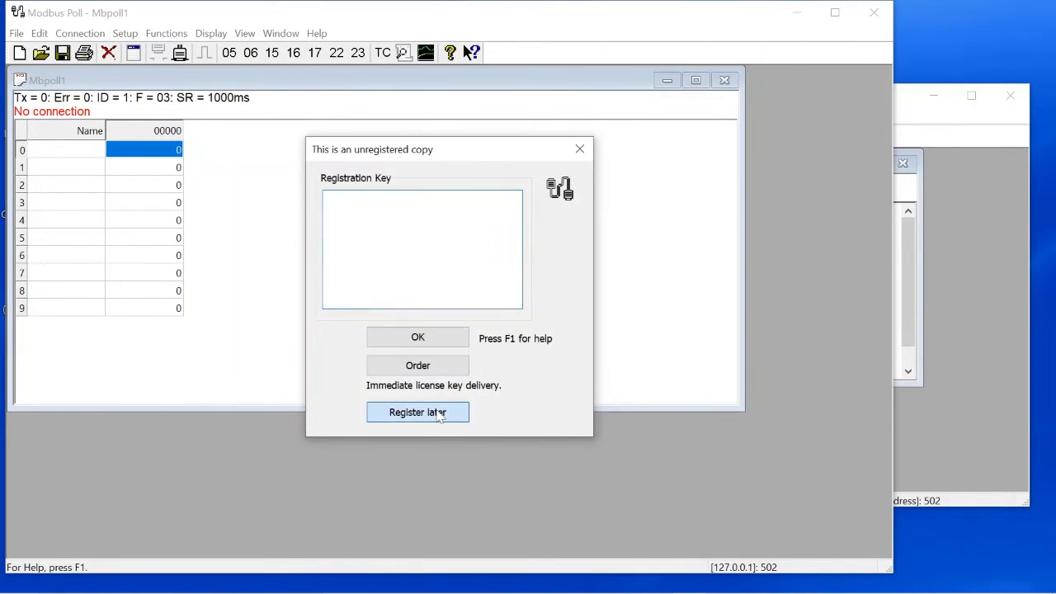
left_click(528, 333)
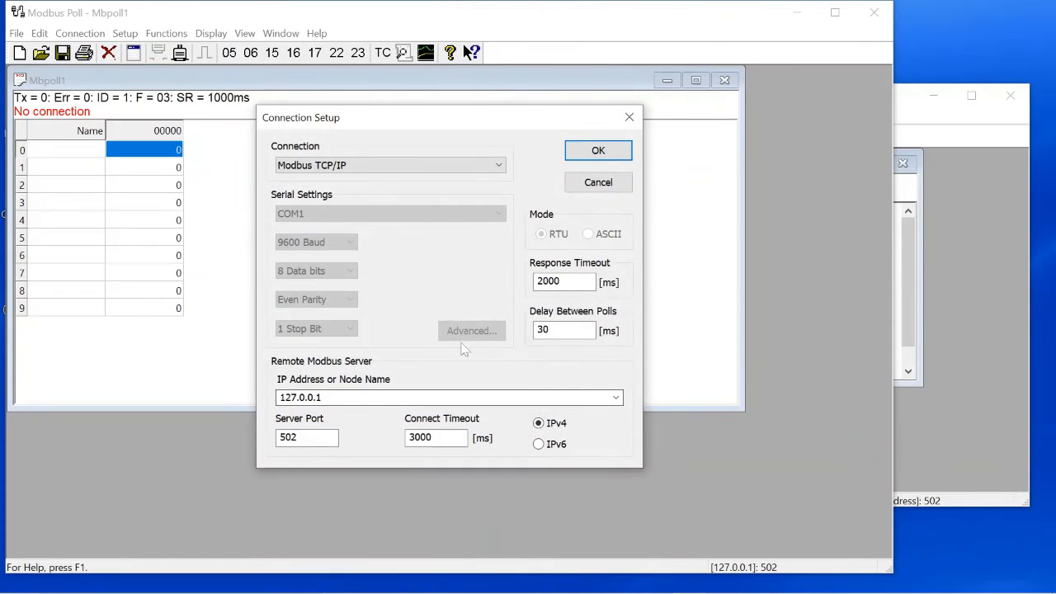
left_click(600, 149)
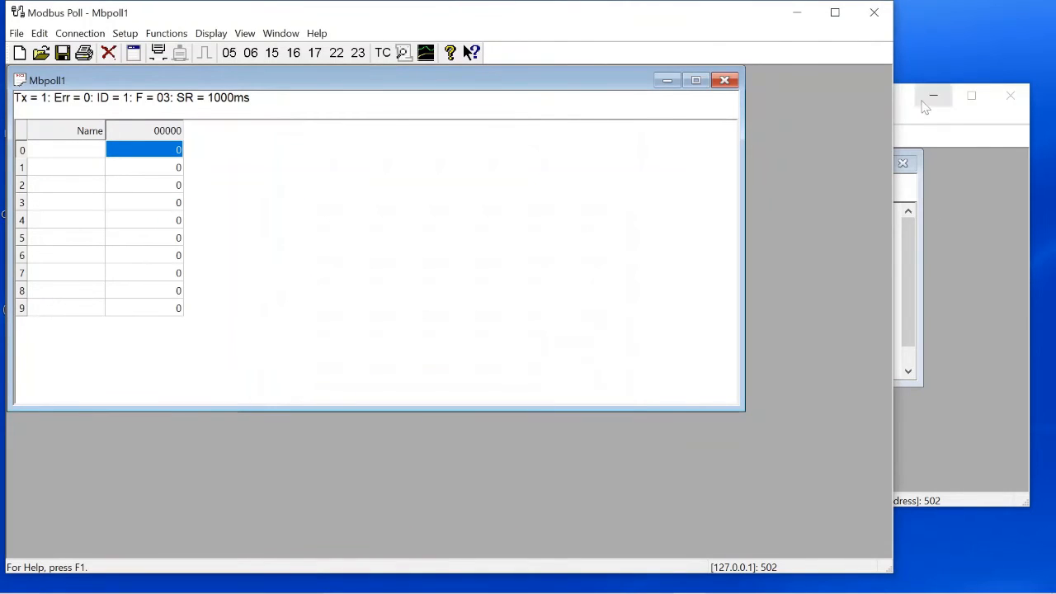
left_click(951, 119)
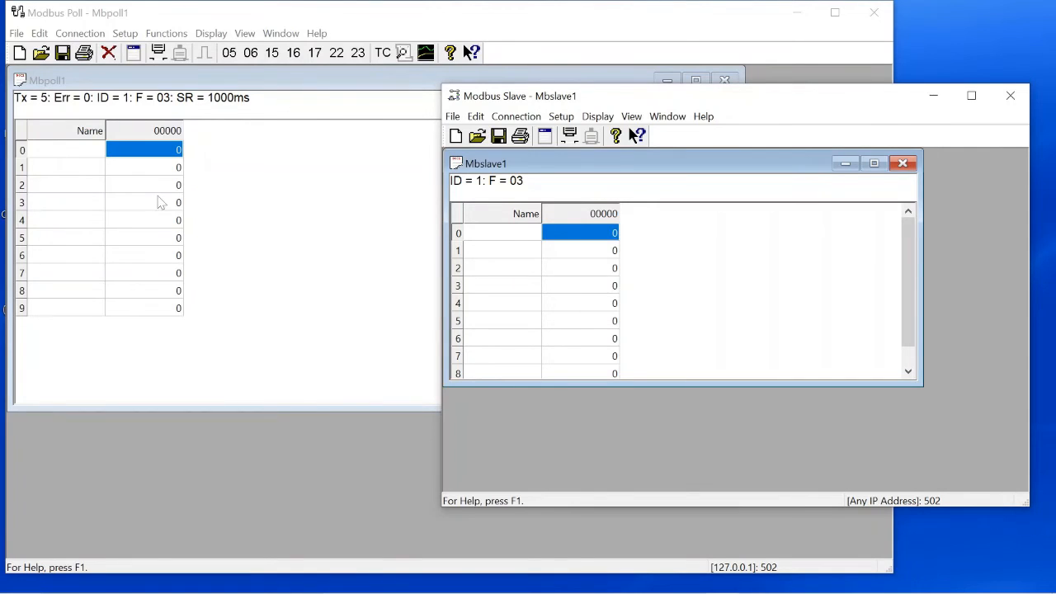
Step: Enter 6 into Modbus Slave's register 2 and verify Modbus Poll reads 6 there
left_click(602, 272)
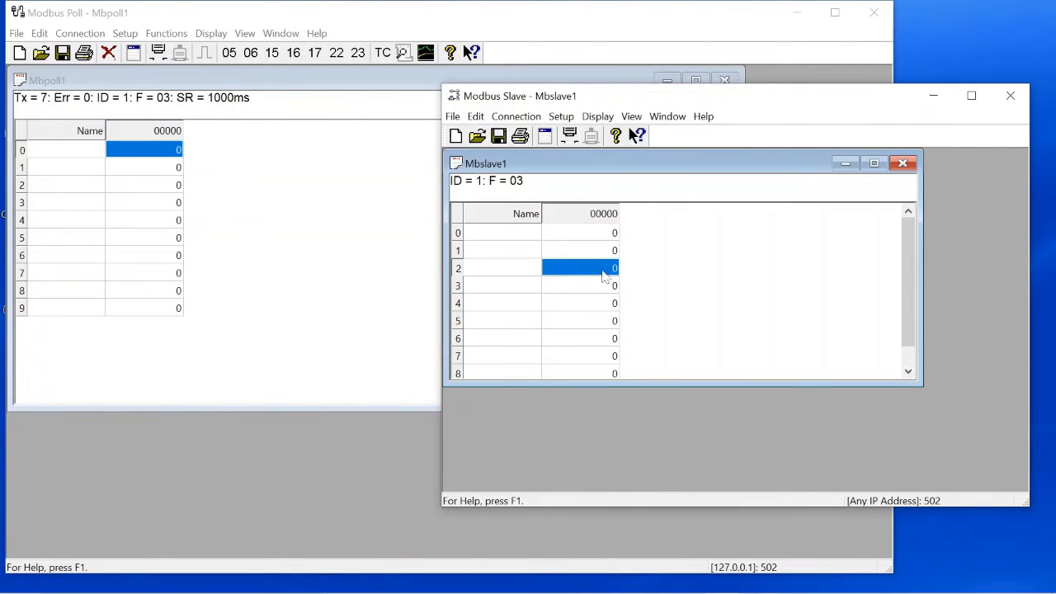
type("6")
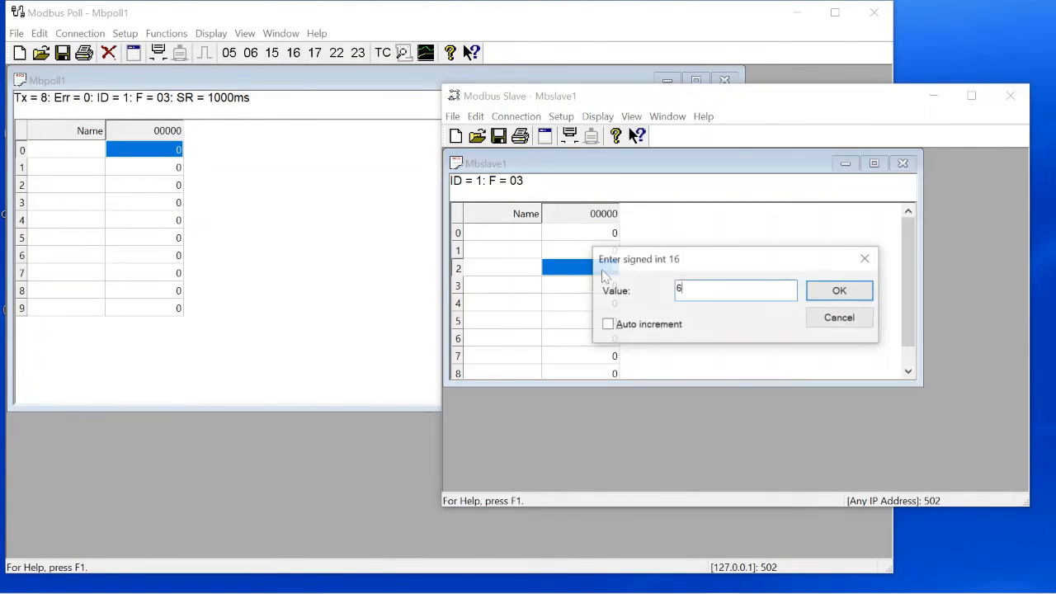
left_click(850, 299)
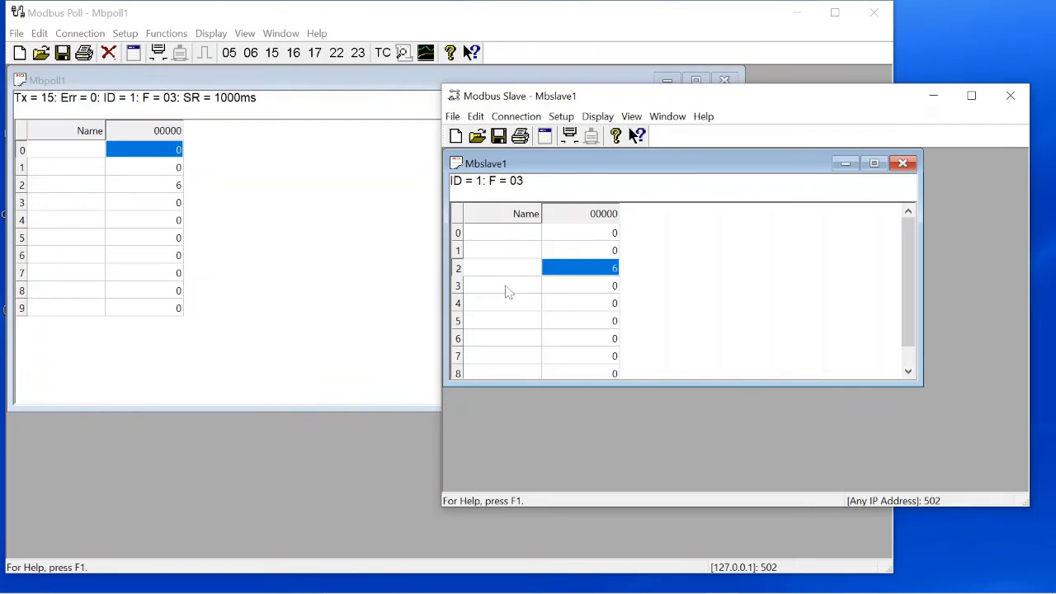
left_click(175, 189)
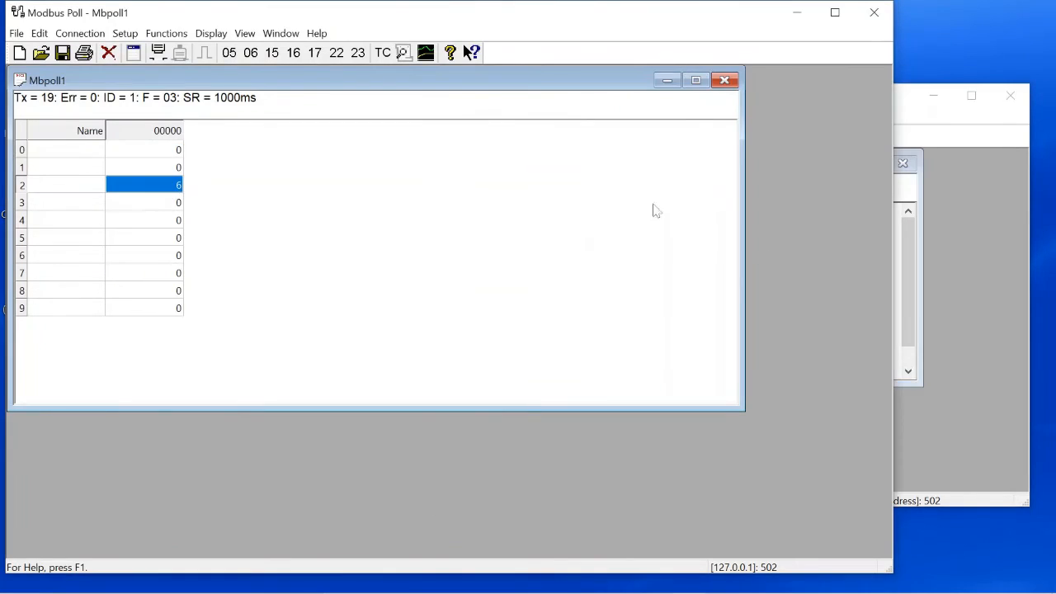
left_click(959, 295)
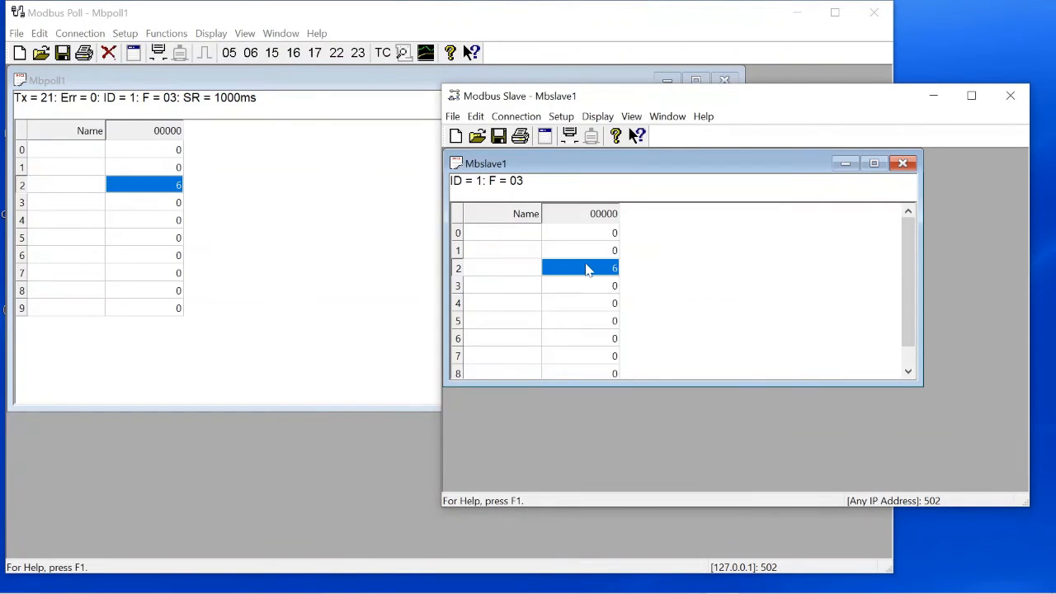
left_click(594, 310)
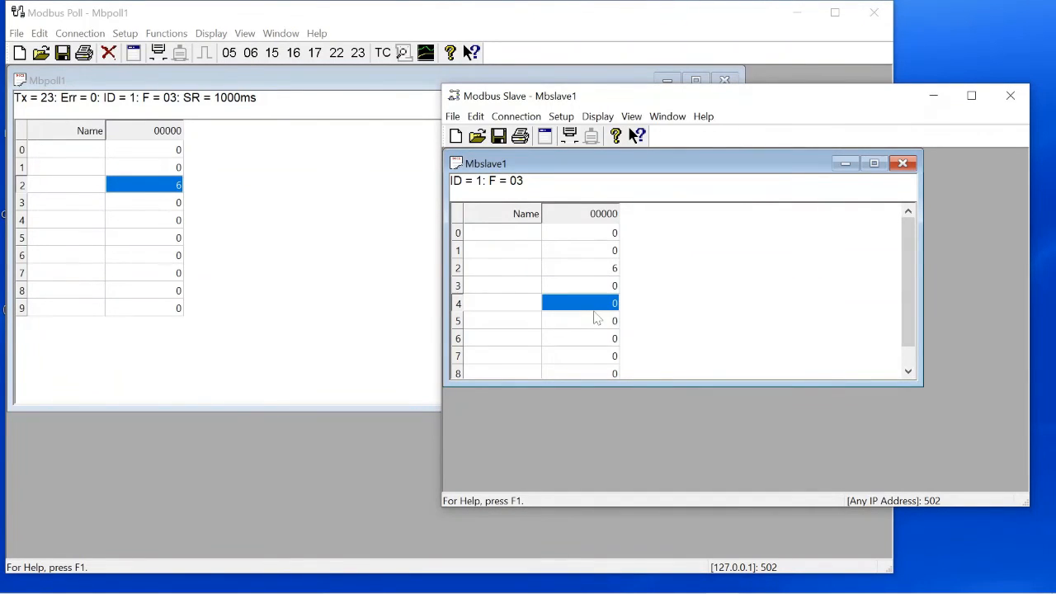
Step: Set register 4 in Modbus Slave to 7
double_click(593, 312)
type("7")
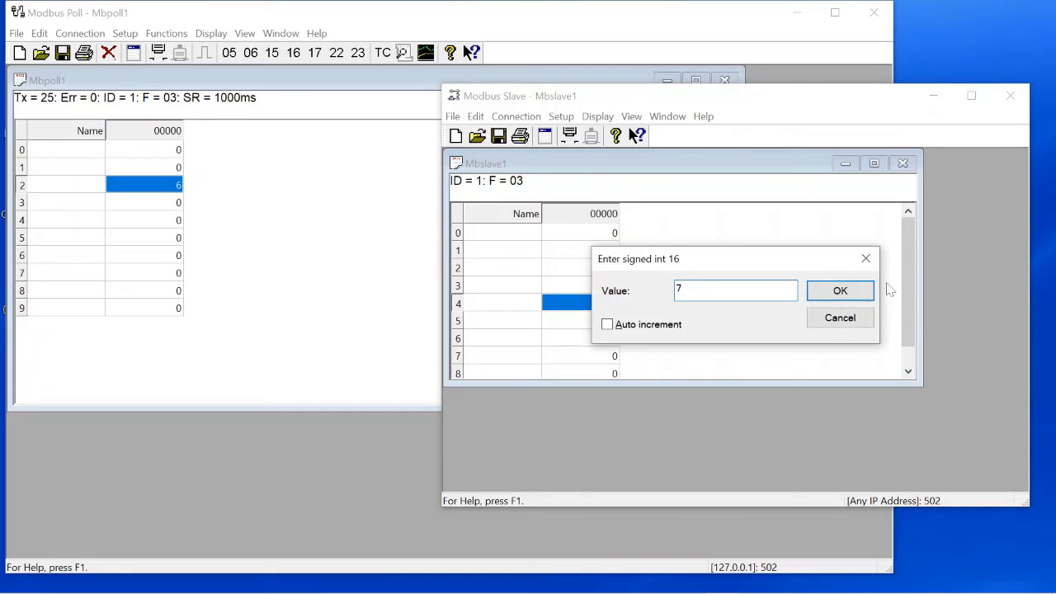
left_click(849, 295)
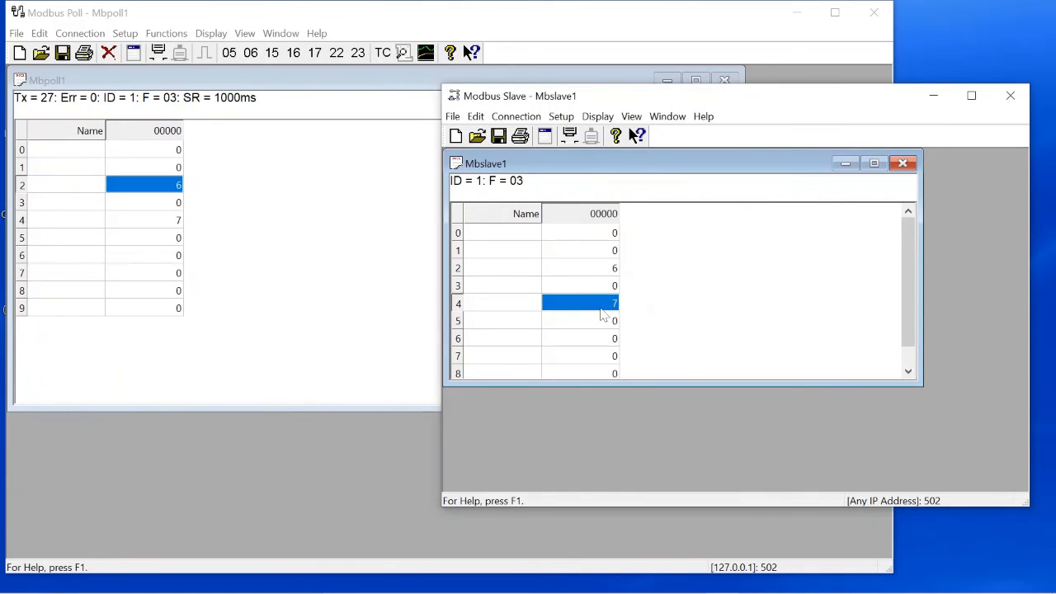
Step: Enable auto increment on register 4 and watch its value climb in Modbus Poll
right_click(601, 312)
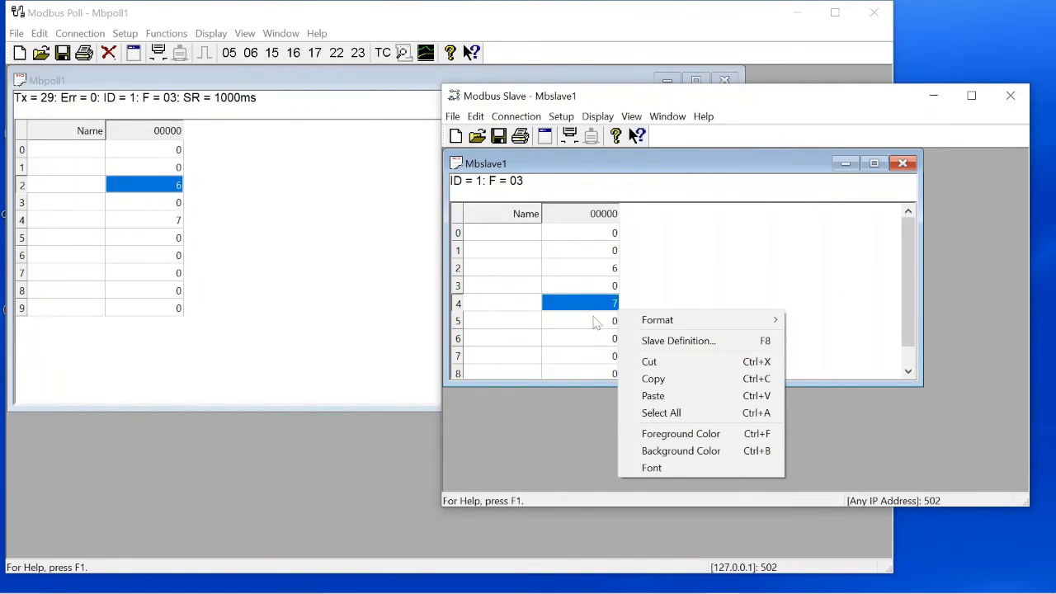
double_click(591, 304)
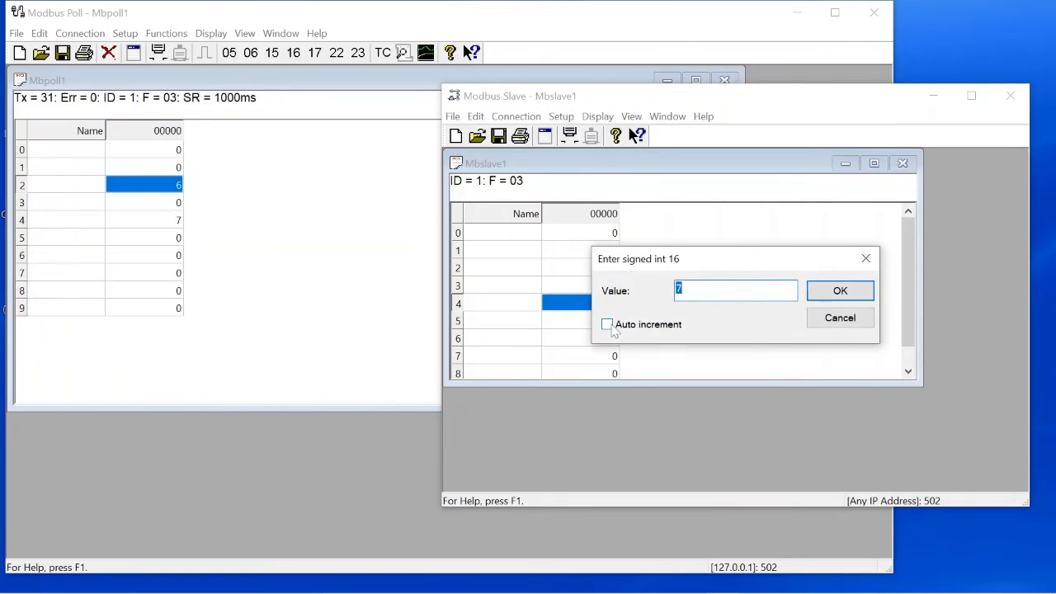
left_click(608, 325)
left_click(840, 290)
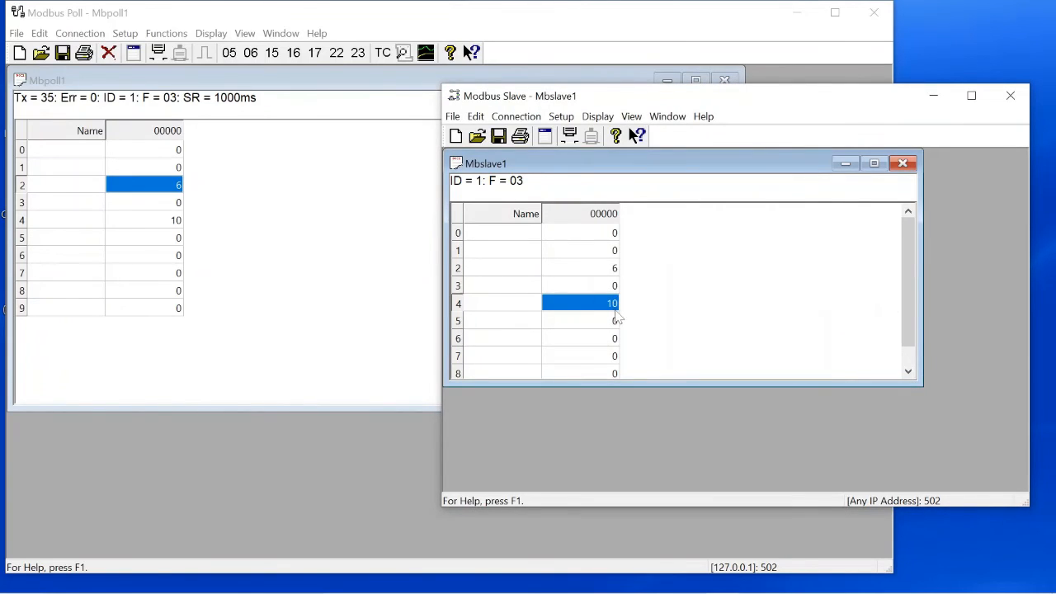
left_click(179, 223)
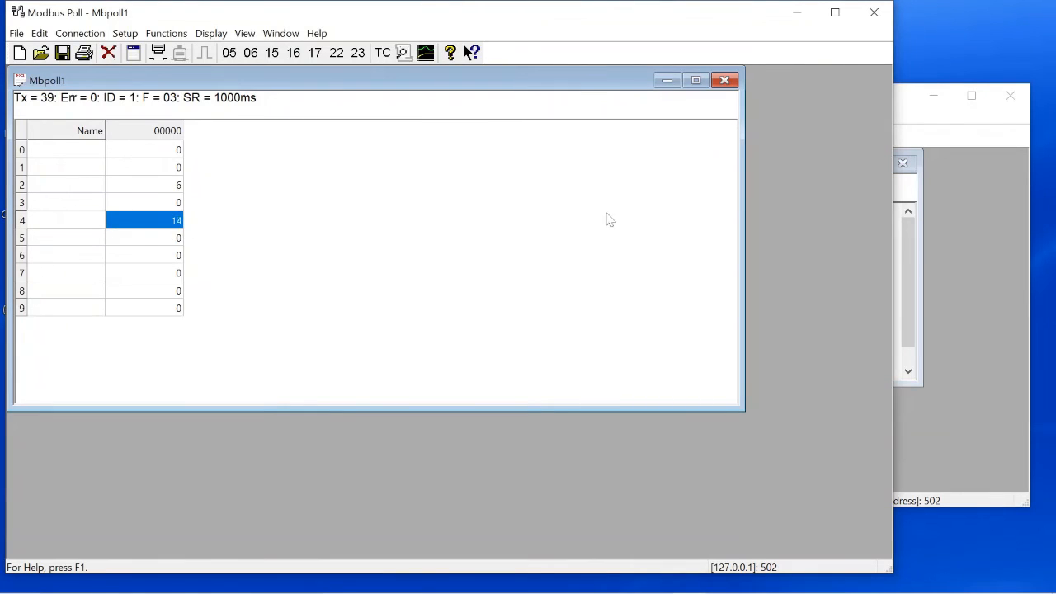
Step: Browse Modbus Slave's Setup and Connection menus, then show the Display format list
left_click(967, 231)
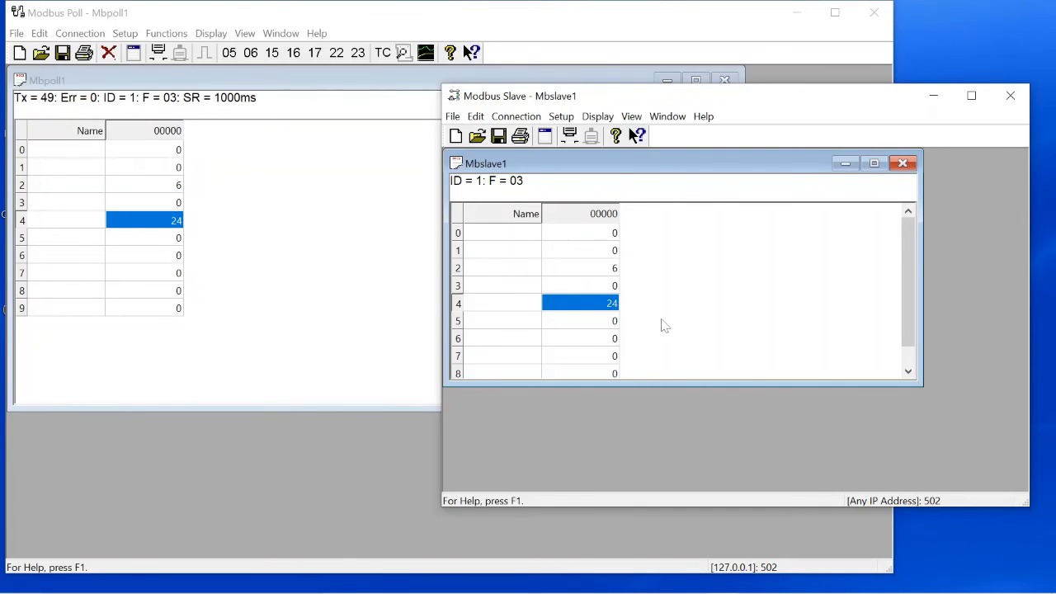
left_click(561, 117)
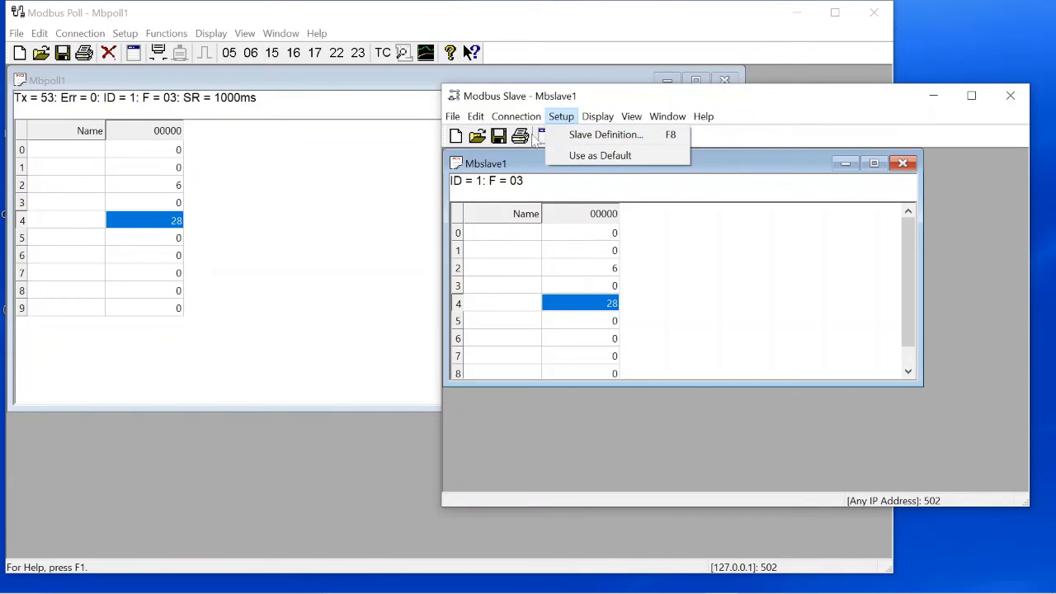
mouse_move(516, 124)
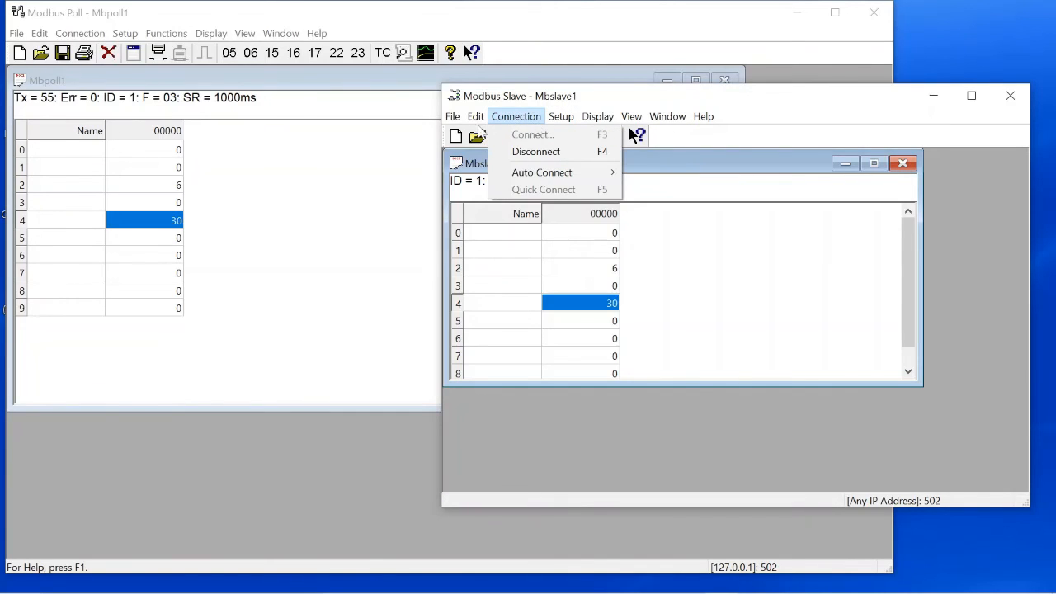
mouse_move(476, 117)
left_click(561, 121)
left_click(597, 116)
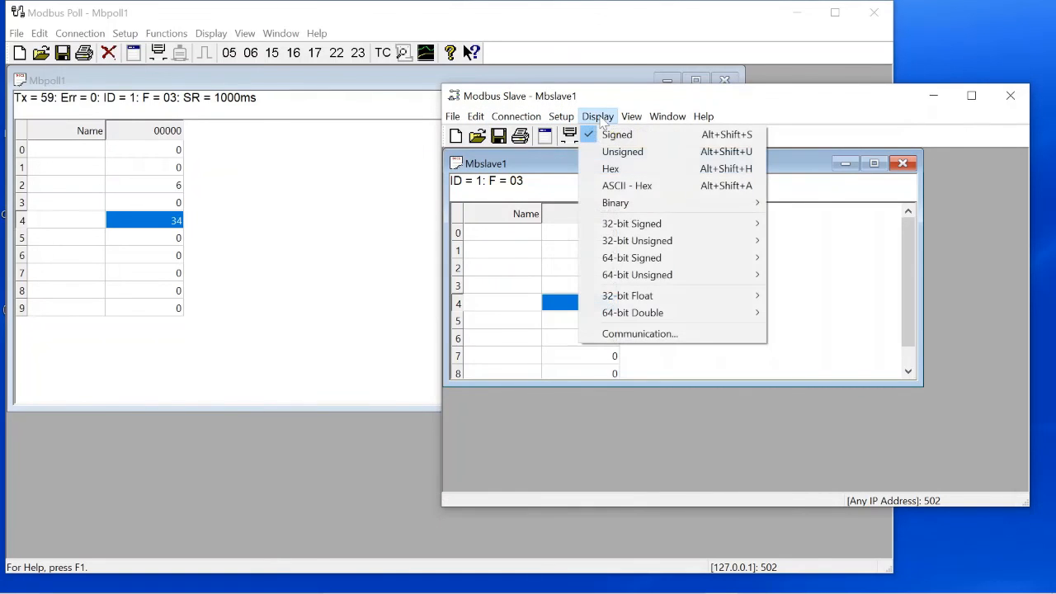
left_click(324, 241)
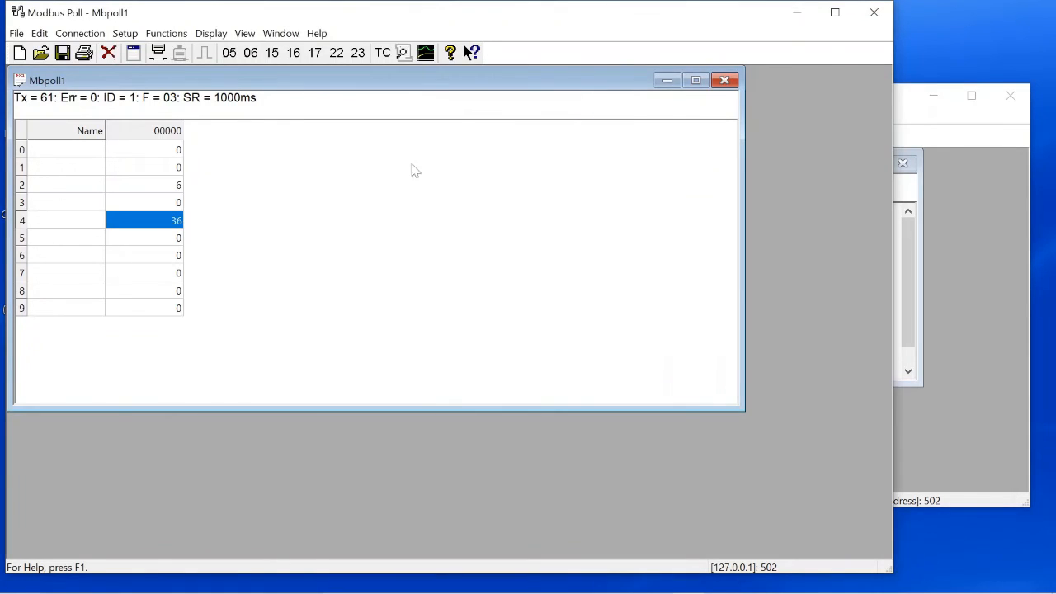
left_click(924, 132)
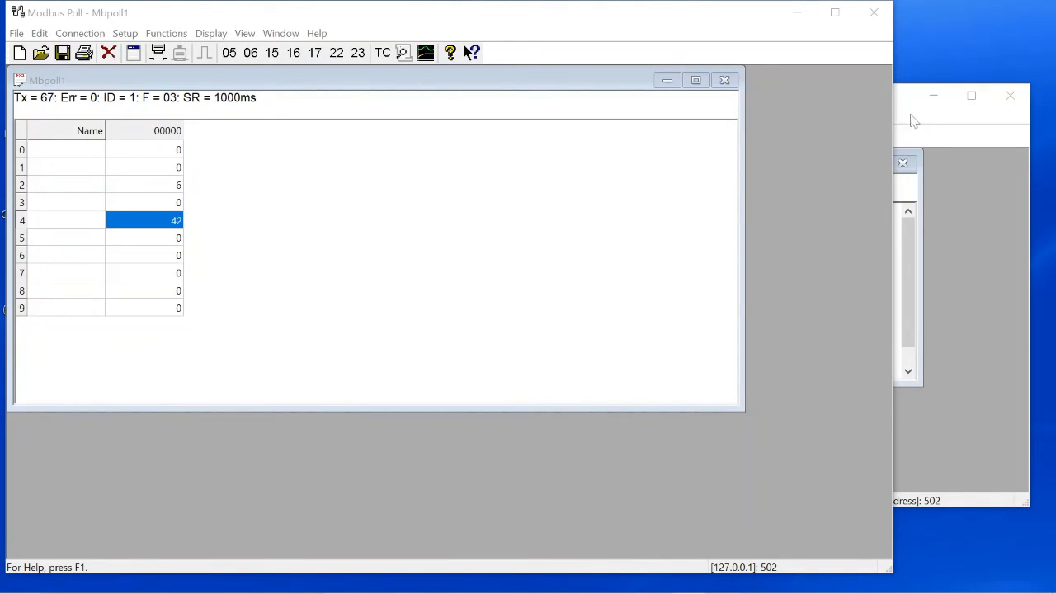
left_click(903, 109)
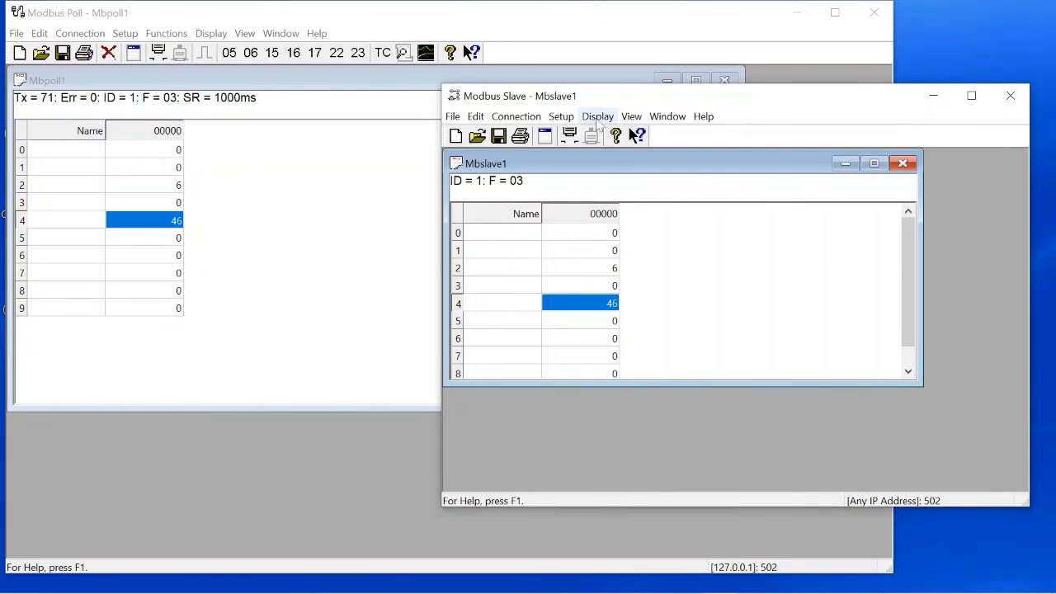
left_click(597, 118)
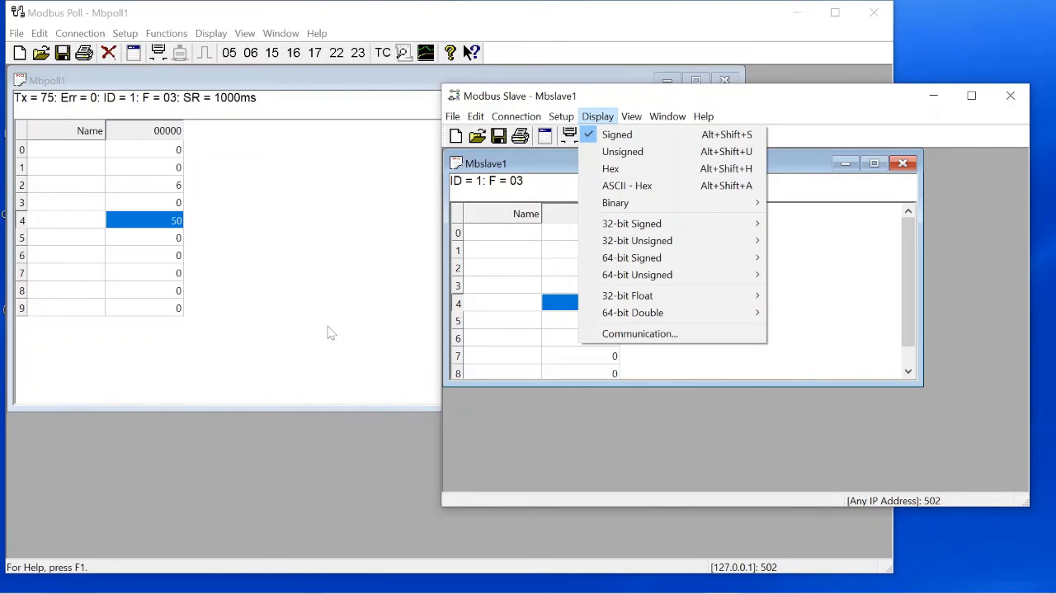
left_click(649, 334)
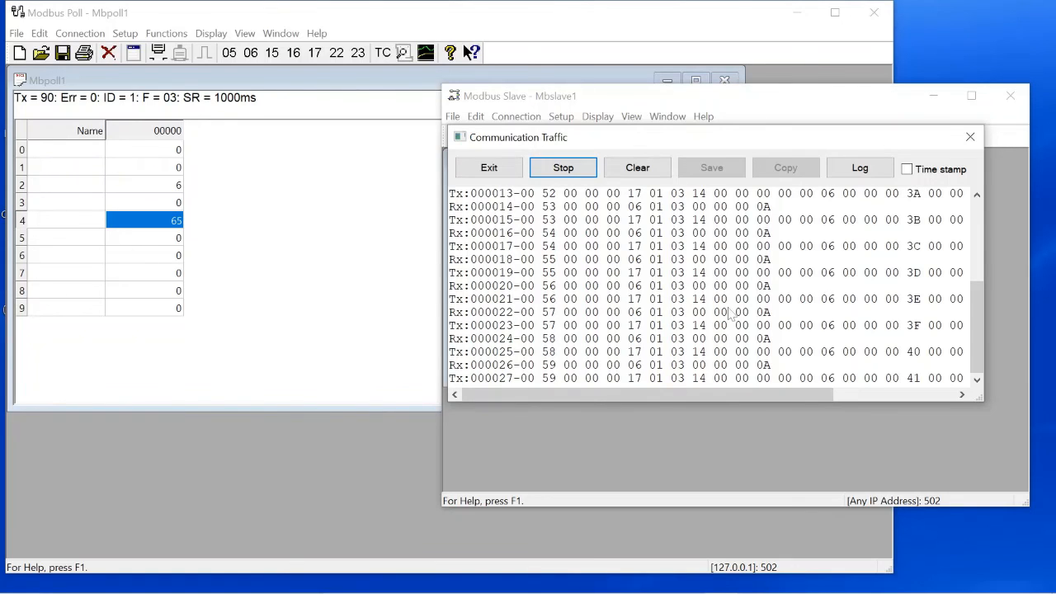
left_click(967, 139)
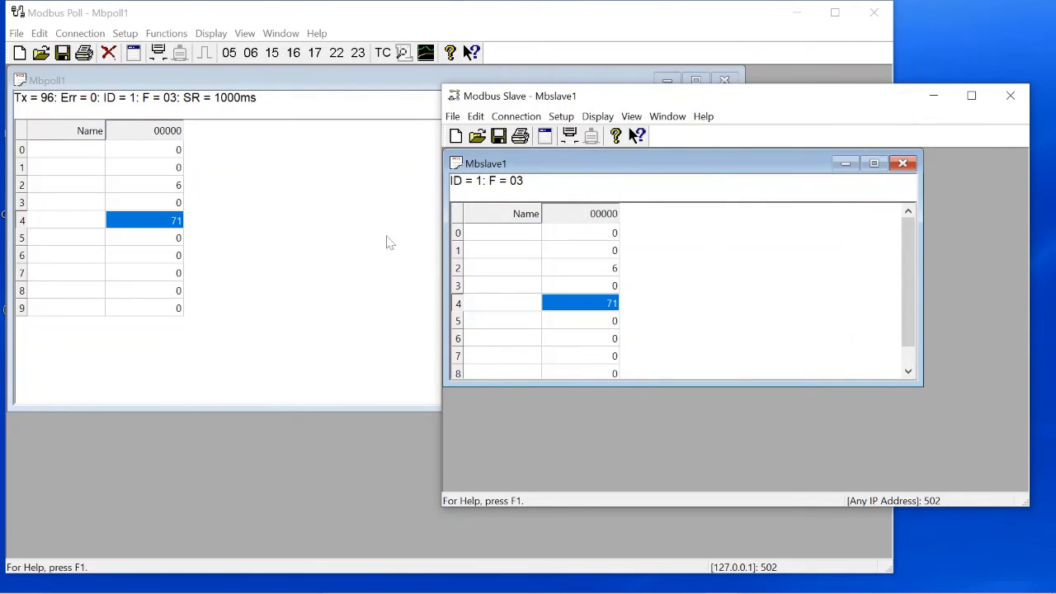